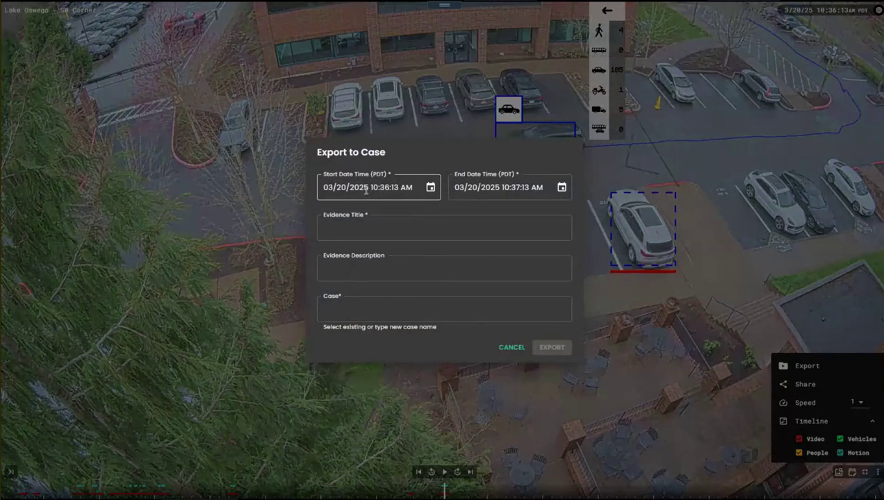
Step: Title the exported evidence "Car grey" and leave its description empty
{"action": "left_click", "coordinate": [423, 229]}
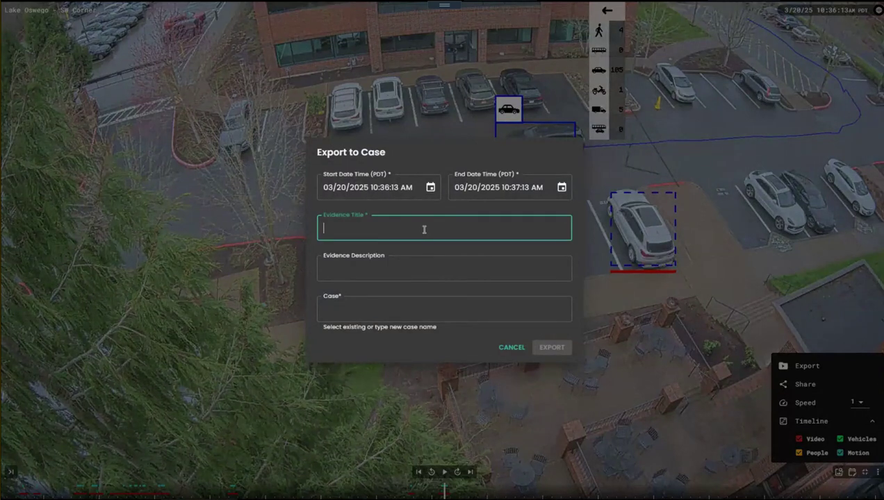
{"action": "type", "text": "Car grey"}
{"action": "left_click", "coordinate": [368, 263]}
Step: Choose the existing Arcules case as the destination and export the clip to it
{"action": "left_click", "coordinate": [380, 303]}
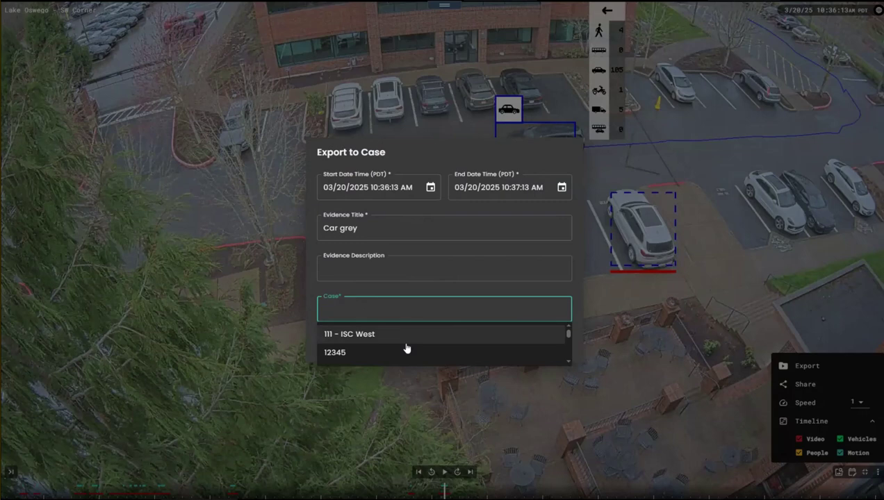
{"action": "scroll", "coordinate": [406, 349], "scroll_direction": "down", "scroll_amount": 2}
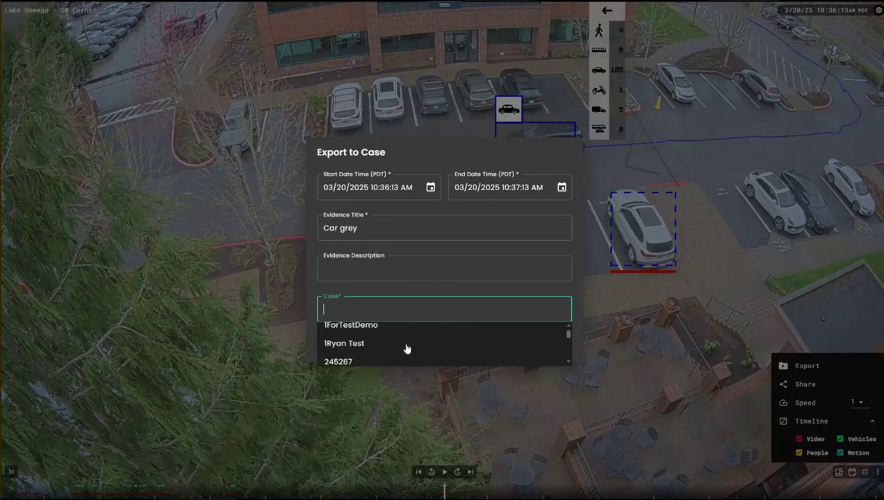
{"action": "scroll", "coordinate": [407, 349], "scroll_direction": "down", "scroll_amount": 4}
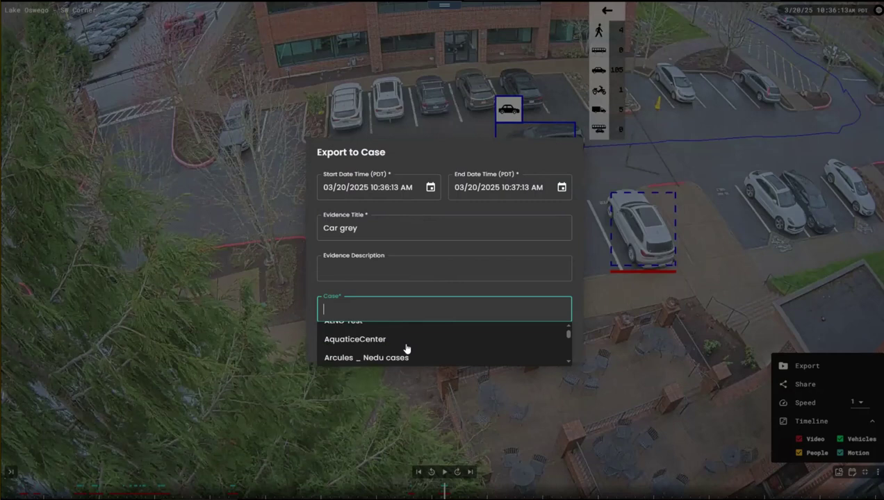
{"action": "scroll", "coordinate": [406, 349], "scroll_direction": "down", "scroll_amount": 5}
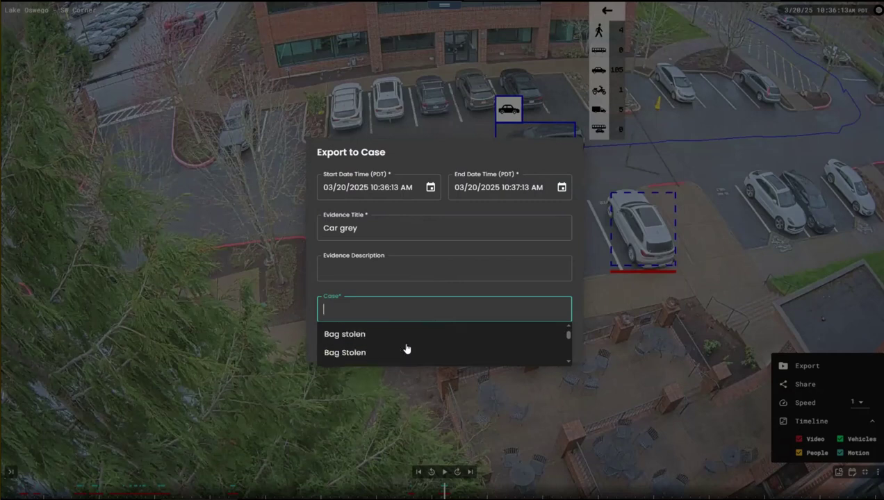
{"action": "scroll", "coordinate": [407, 349], "scroll_direction": "down", "scroll_amount": 5}
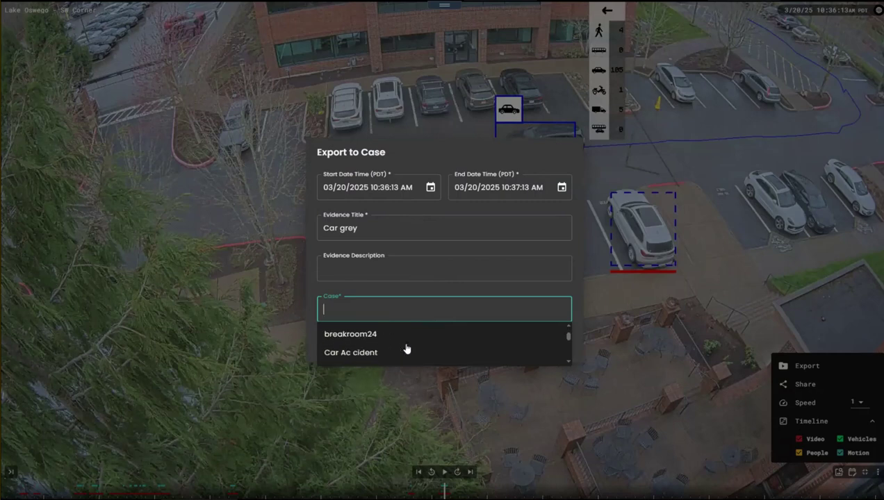
{"action": "scroll", "coordinate": [407, 348], "scroll_direction": "down", "scroll_amount": 3}
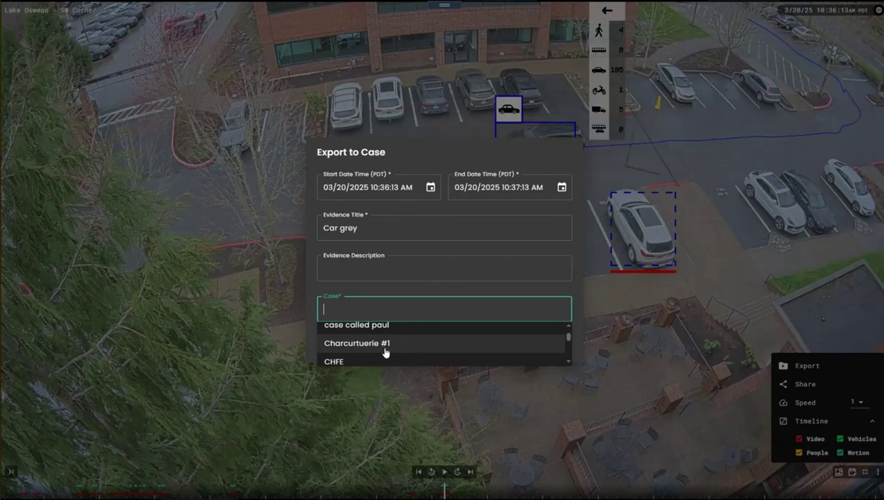
{"action": "scroll", "coordinate": [393, 356], "scroll_direction": "up", "scroll_amount": 8}
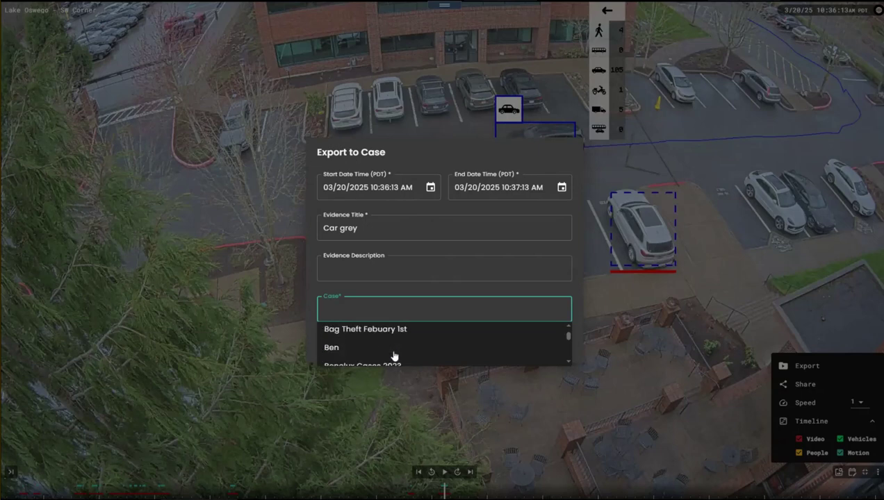
{"action": "scroll", "coordinate": [394, 356], "scroll_direction": "up", "scroll_amount": 5}
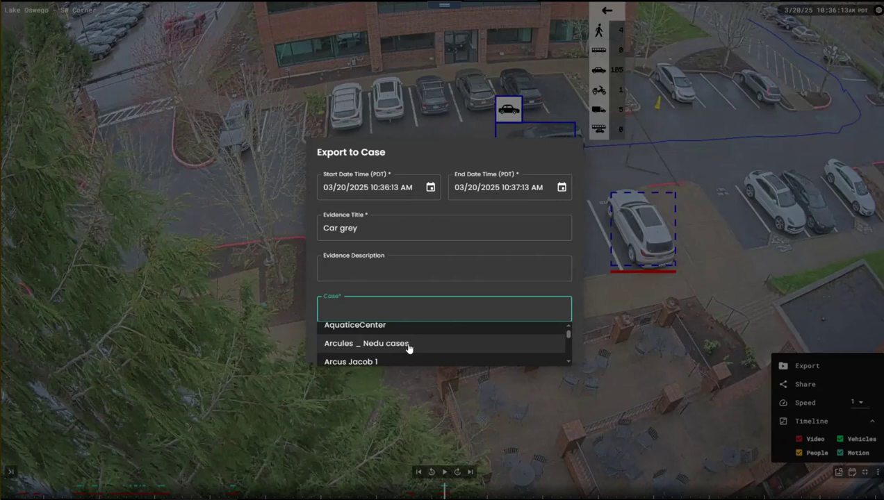
{"action": "left_click", "coordinate": [409, 348]}
{"action": "left_click", "coordinate": [562, 349]}
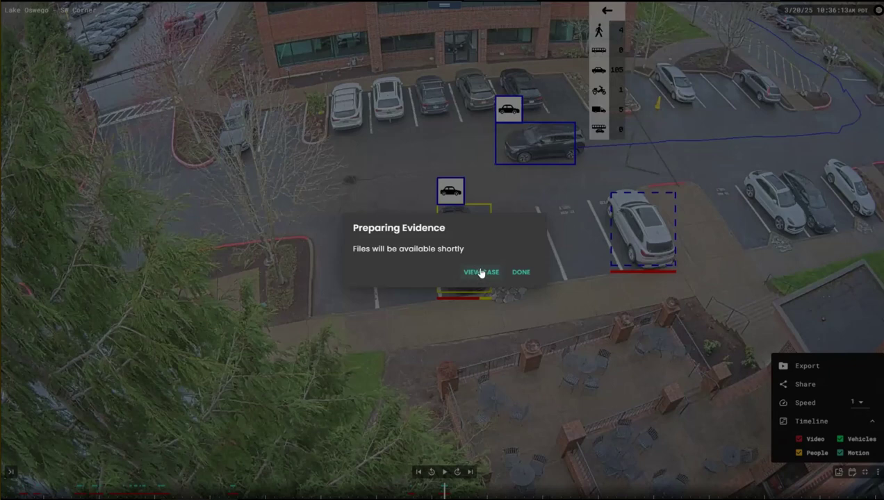
Step: View the Arcules case and preview the video of the Car grey evidence, closing the preview when done
{"action": "left_click", "coordinate": [475, 274]}
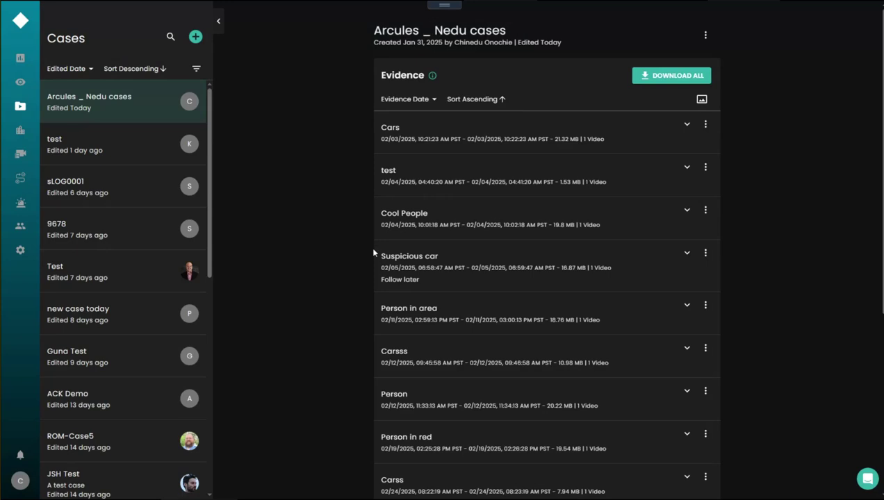
{"action": "scroll", "coordinate": [373, 254], "scroll_direction": "down", "scroll_amount": 5}
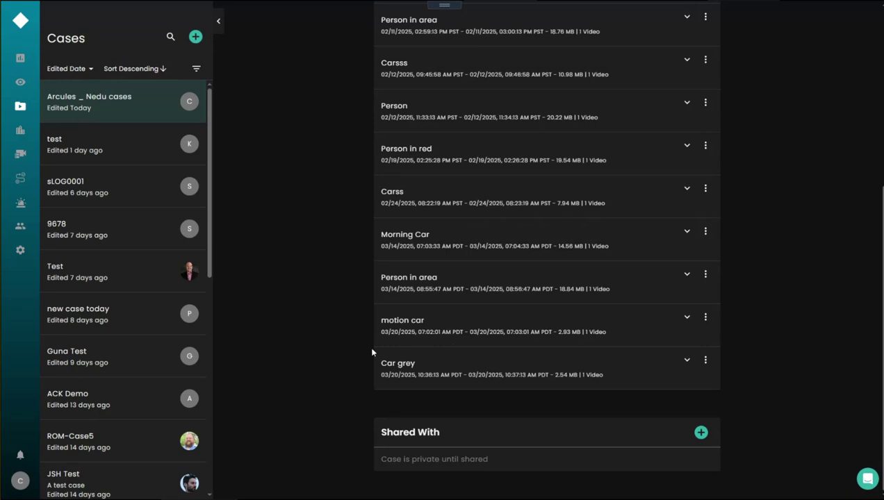
{"action": "left_click", "coordinate": [687, 361]}
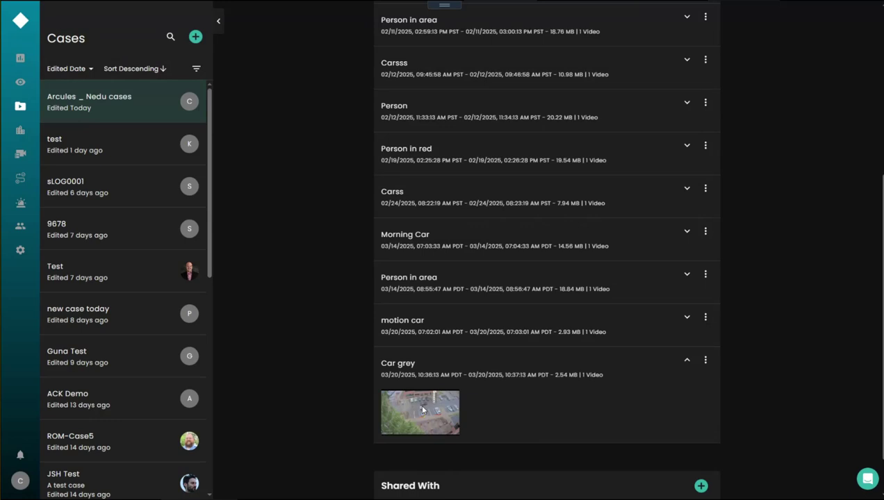
{"action": "left_click", "coordinate": [421, 410]}
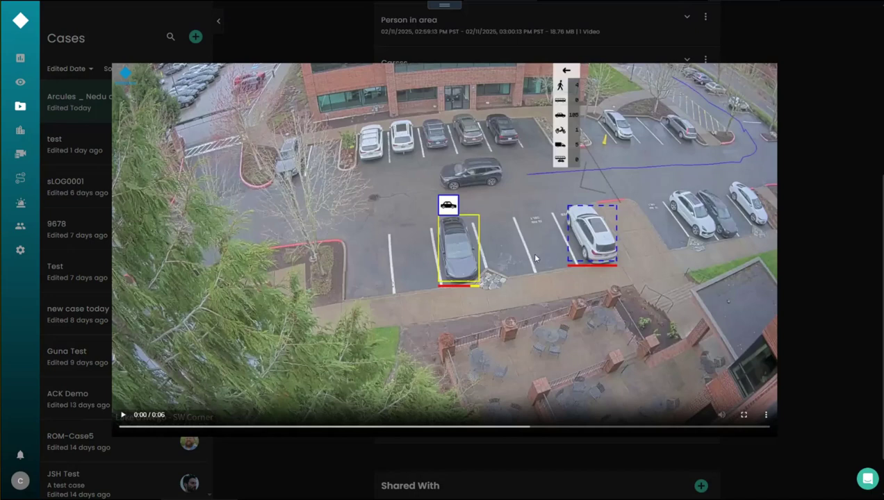
{"action": "left_click", "coordinate": [785, 267]}
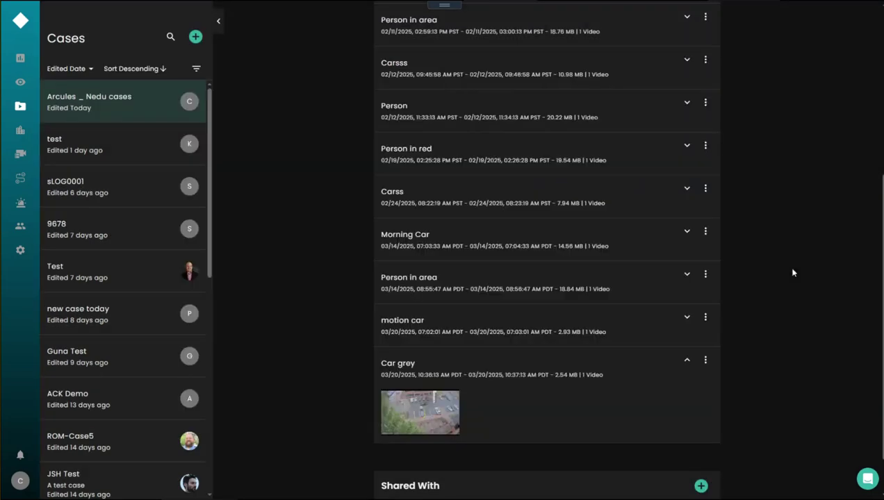
Step: Examine the actions available for the Car grey evidence and for the whole case without applying any
{"action": "left_click", "coordinate": [705, 360]}
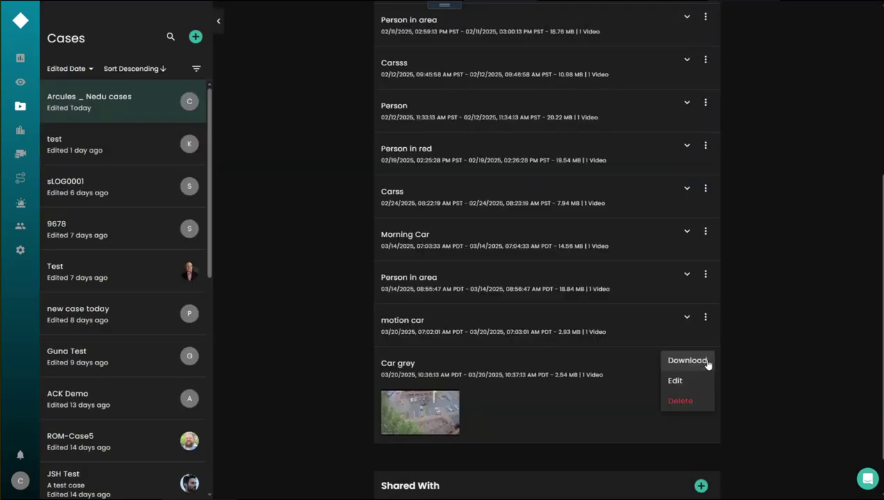
{"action": "left_click", "coordinate": [762, 365]}
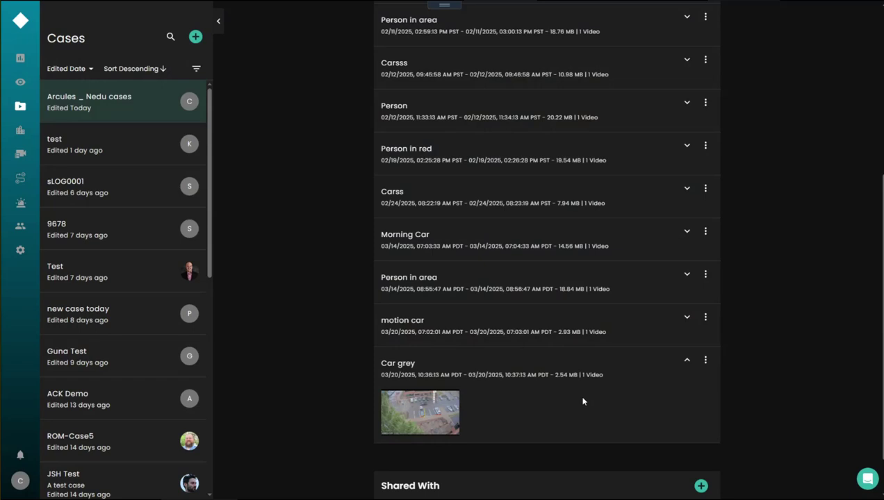
{"action": "scroll", "coordinate": [583, 401], "scroll_direction": "down", "scroll_amount": 2}
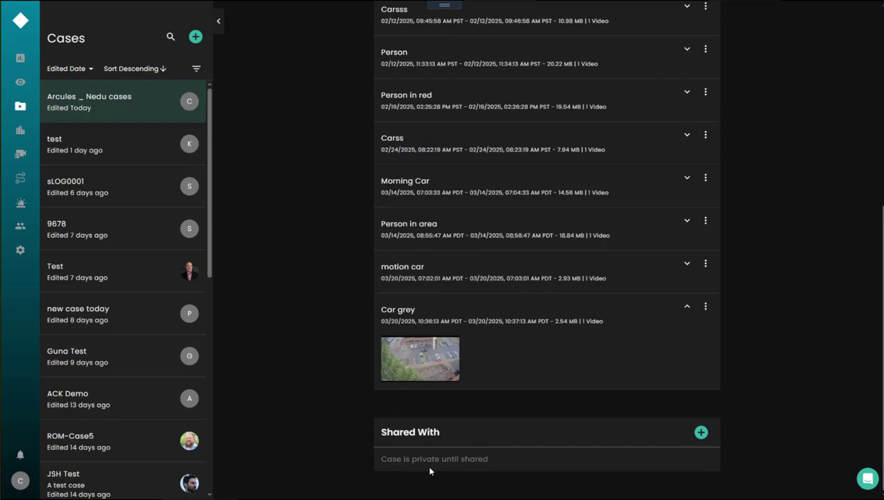
{"action": "scroll", "coordinate": [430, 471], "scroll_direction": "up", "scroll_amount": 5}
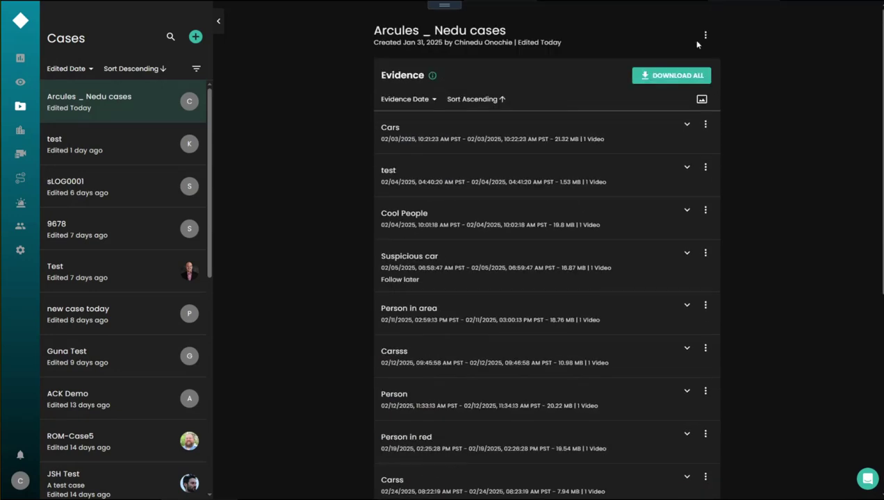
{"action": "left_click", "coordinate": [704, 35]}
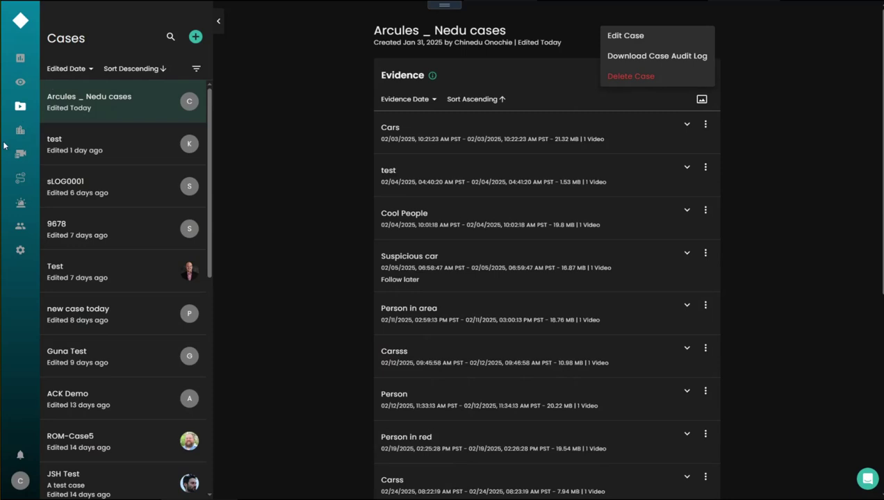
{"action": "key", "text": "Escape"}
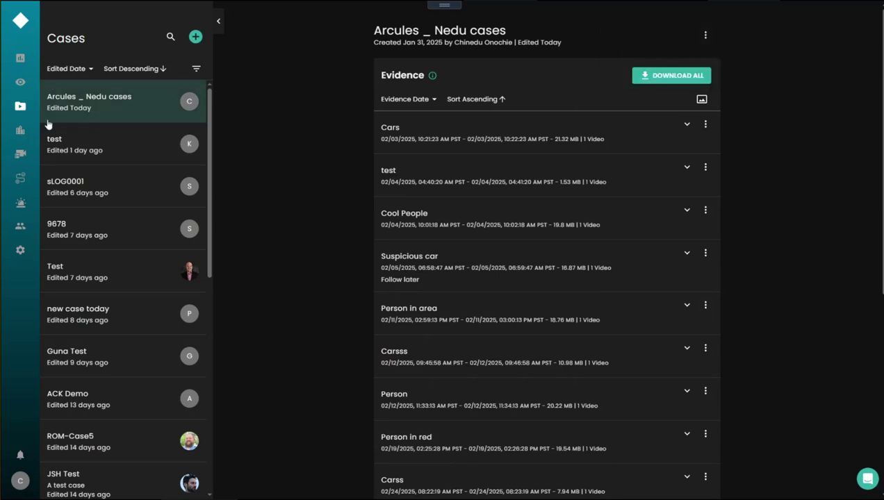
Step: Open the locations map and look at the form for adding a location, cancelling it without adding one
{"action": "left_click", "coordinate": [21, 131]}
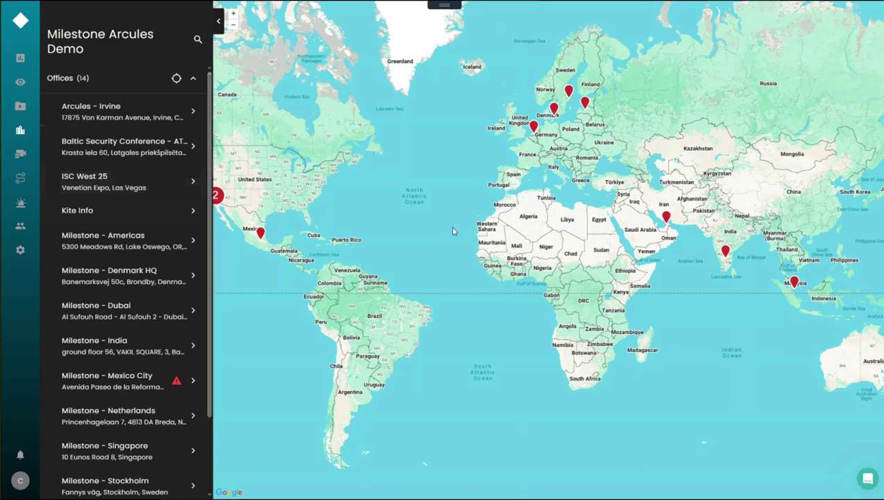
{"action": "left_click_drag", "start_coordinate": [453, 231], "coordinate": [578, 269]}
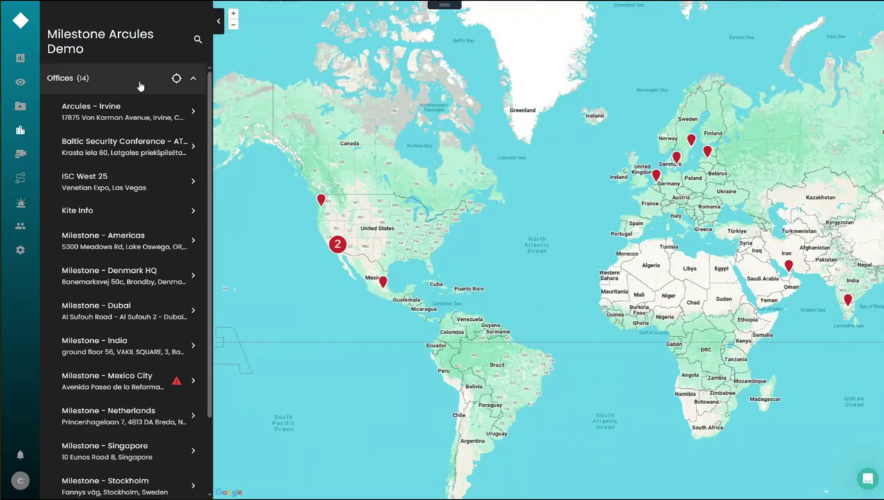
{"action": "scroll", "coordinate": [109, 313], "scroll_direction": "down", "scroll_amount": 3}
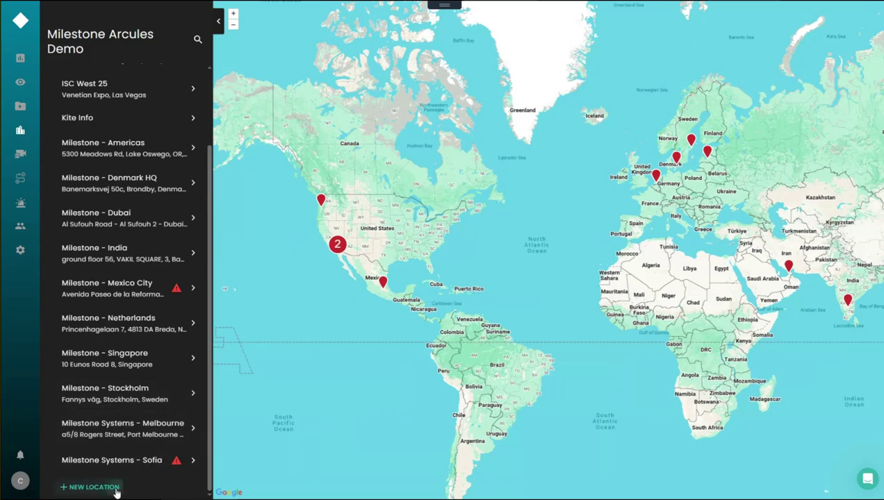
{"action": "left_click", "coordinate": [90, 487]}
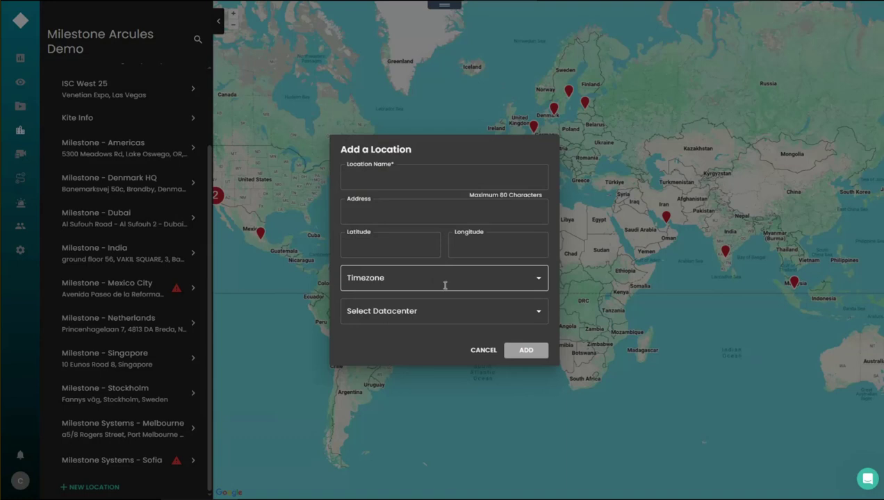
{"action": "left_click", "coordinate": [482, 352]}
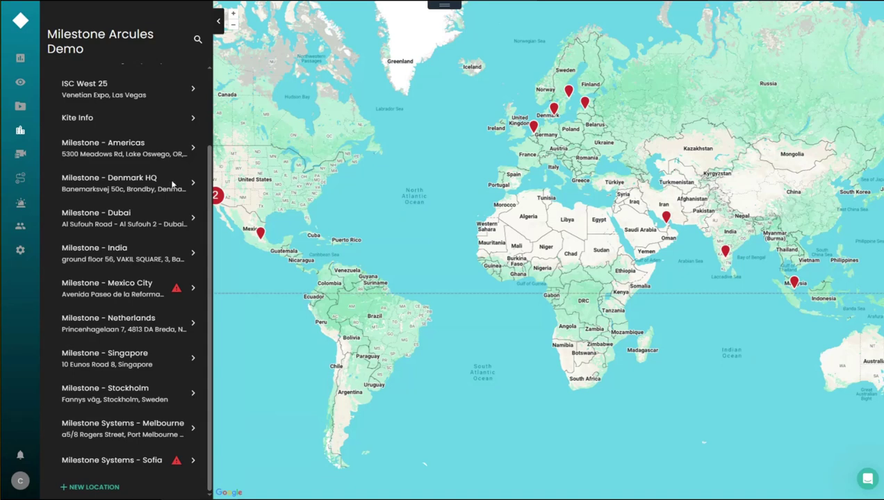
Step: Open the Milestone - Americas location and examine its surroundings on the map
{"action": "left_click", "coordinate": [98, 148]}
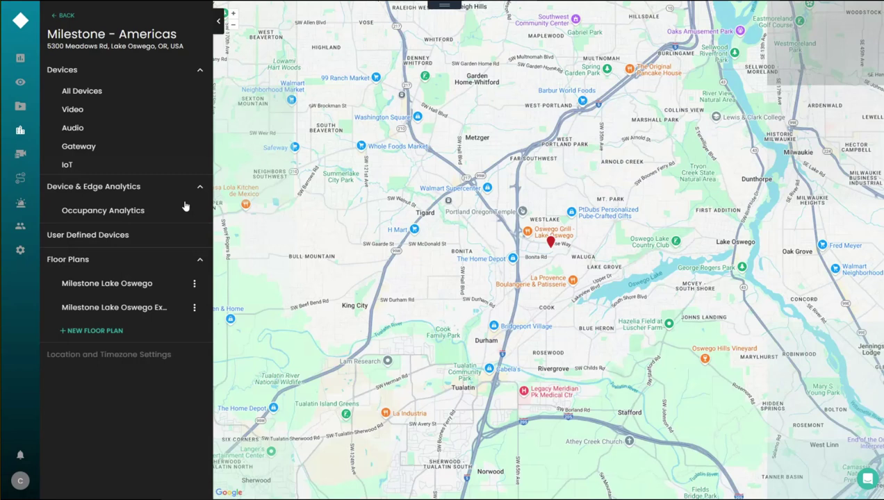
{"action": "scroll", "coordinate": [549, 245], "scroll_direction": "up", "scroll_amount": 3}
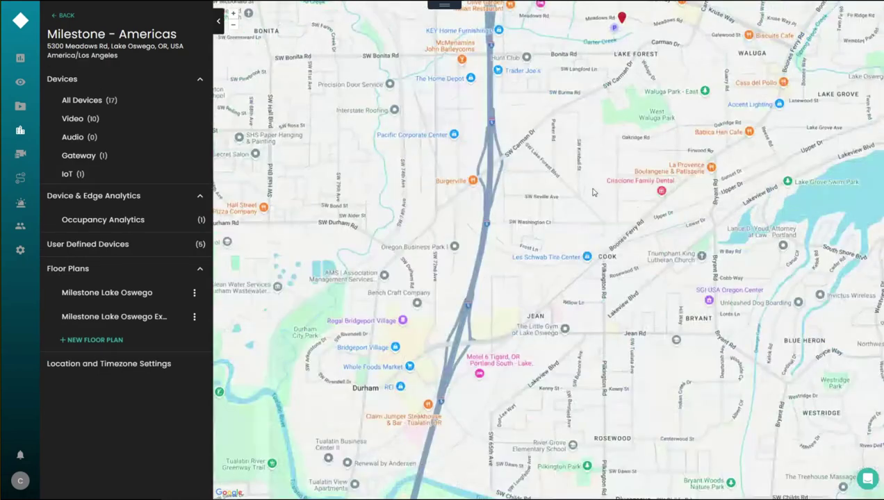
{"action": "scroll", "coordinate": [518, 233], "scroll_direction": "up", "scroll_amount": 3}
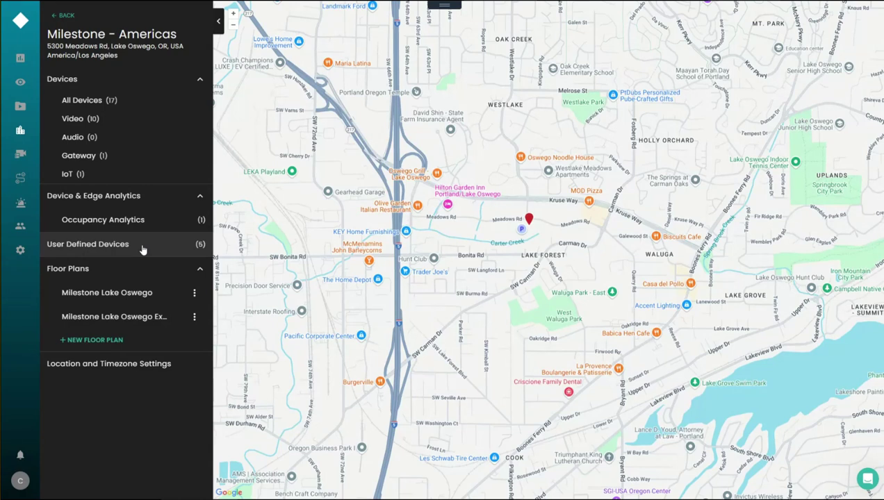
Step: View the Milestone Lake Oswego floor plan, followed by the Milestone Lake Oswego Exterior plan
{"action": "left_click", "coordinate": [128, 293]}
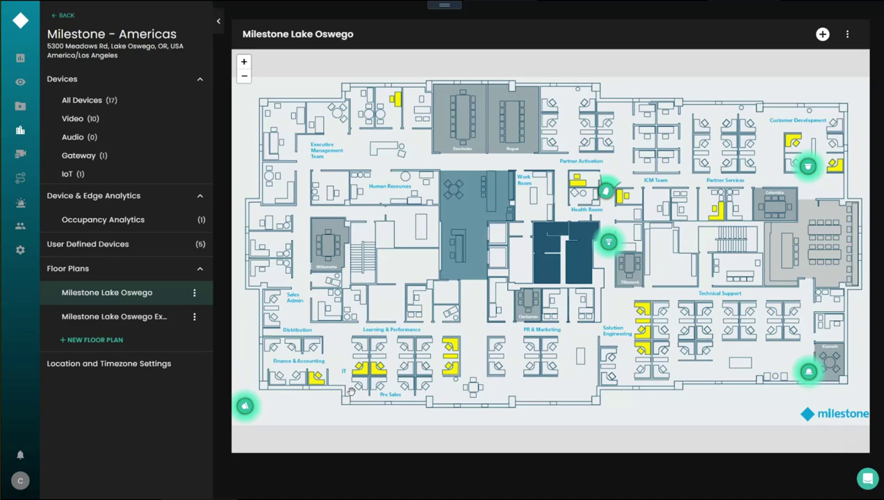
{"action": "mouse_move", "coordinate": [601, 195]}
{"action": "left_click", "coordinate": [118, 322]}
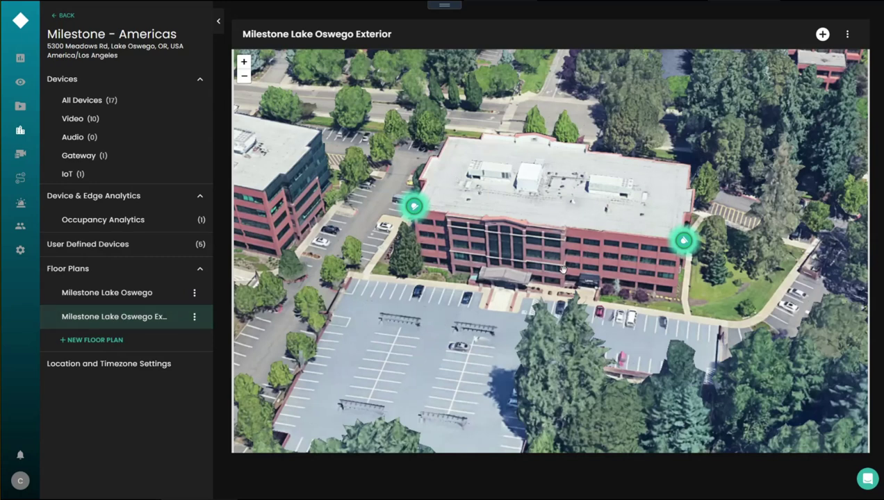
Step: Open the Lake Oswego - SW Corner camera from the exterior plan and review its overview details
{"action": "mouse_move", "coordinate": [412, 210]}
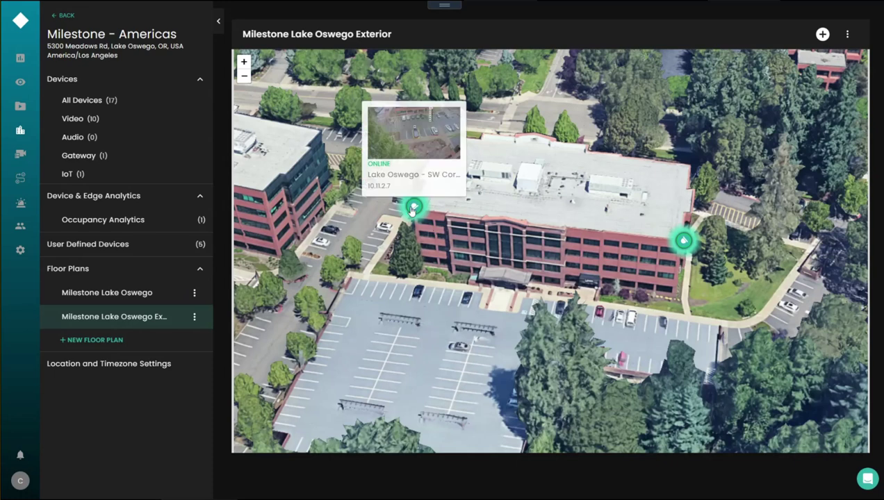
{"action": "left_click", "coordinate": [412, 209]}
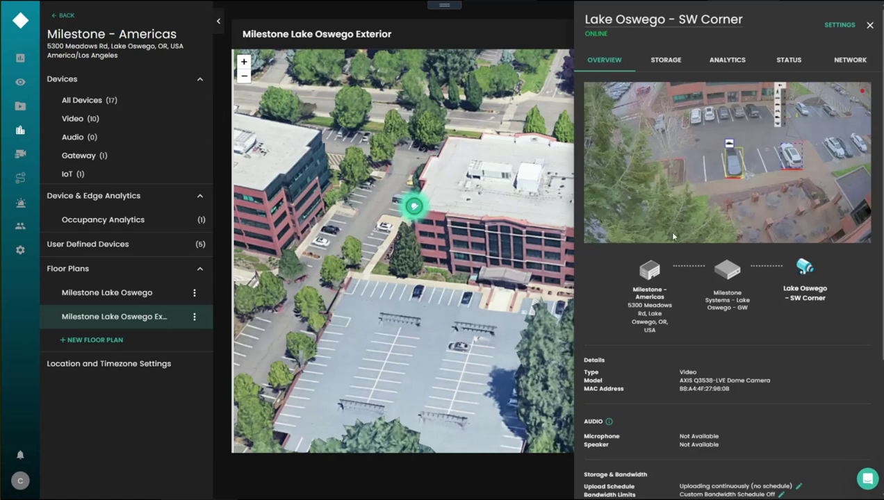
{"action": "scroll", "coordinate": [649, 292], "scroll_direction": "down", "scroll_amount": 3}
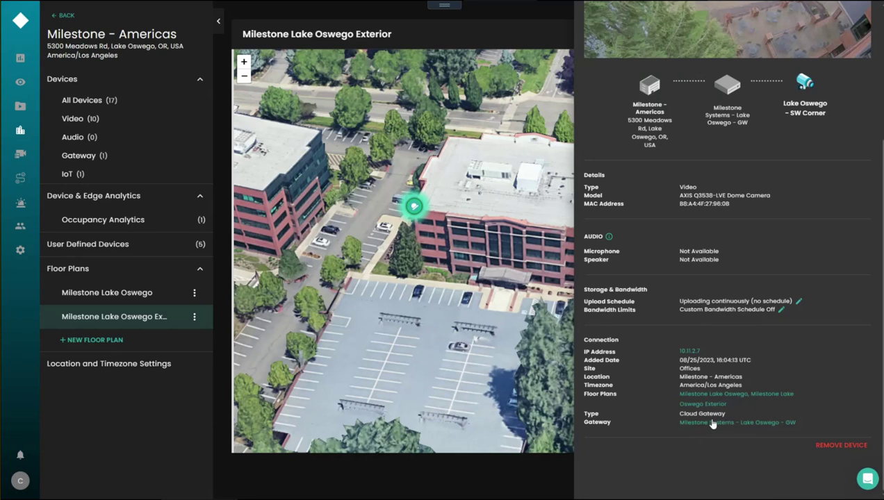
{"action": "scroll", "coordinate": [712, 423], "scroll_direction": "up", "scroll_amount": 3}
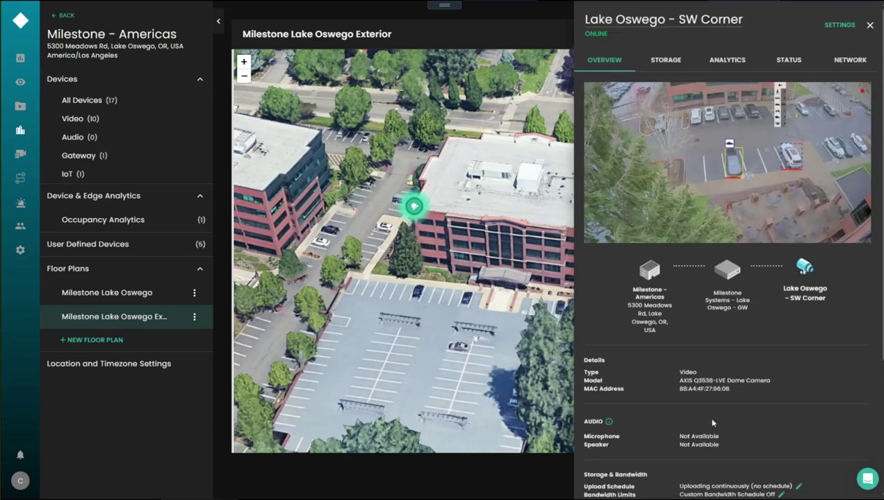
Step: Review the rest of the camera's overview, its storage settings and its upload schedule, cancelling the schedule without changes
{"action": "scroll", "coordinate": [712, 424], "scroll_direction": "down", "scroll_amount": 3}
{"action": "scroll", "coordinate": [712, 422], "scroll_direction": "up", "scroll_amount": 3}
{"action": "left_click", "coordinate": [659, 63]}
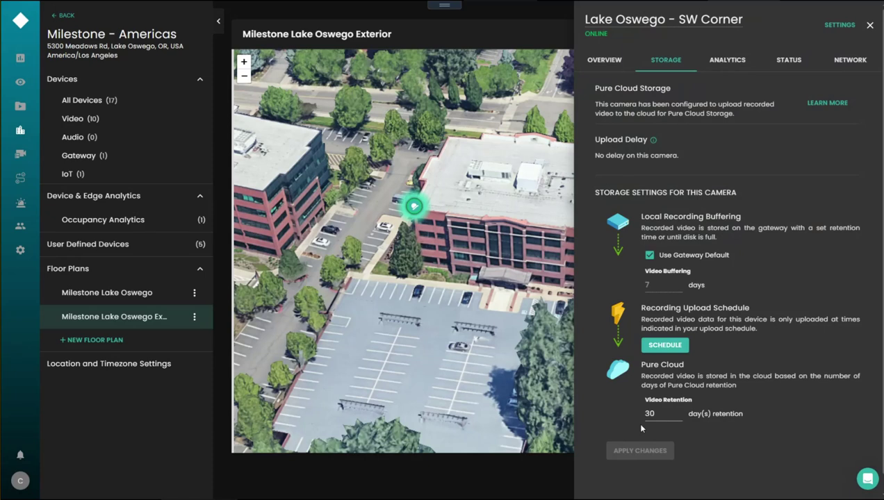
{"action": "left_click", "coordinate": [667, 355]}
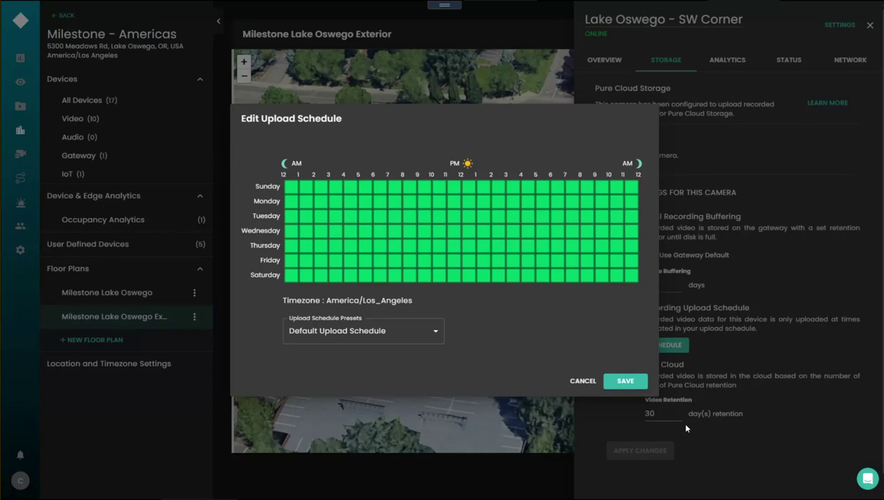
{"action": "left_click", "coordinate": [585, 385]}
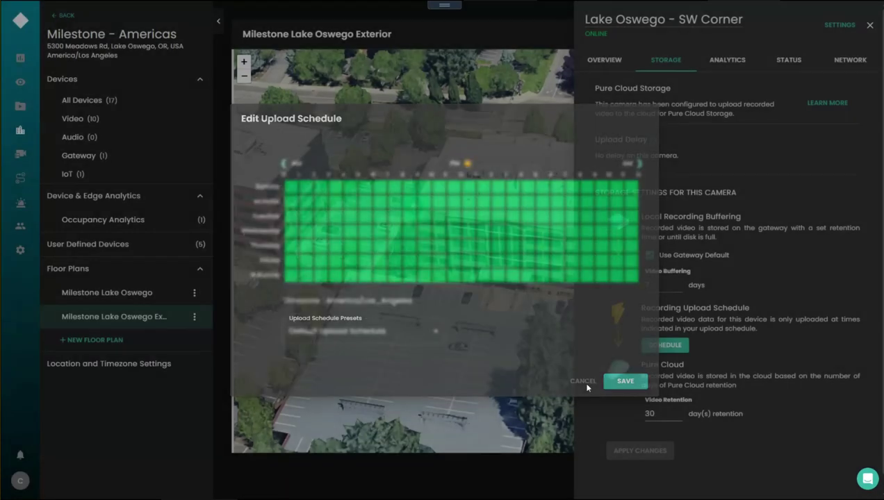
Step: Review the camera's analytics settings and the camera analytic types that can be added, leaving without adding one
{"action": "left_click", "coordinate": [727, 61]}
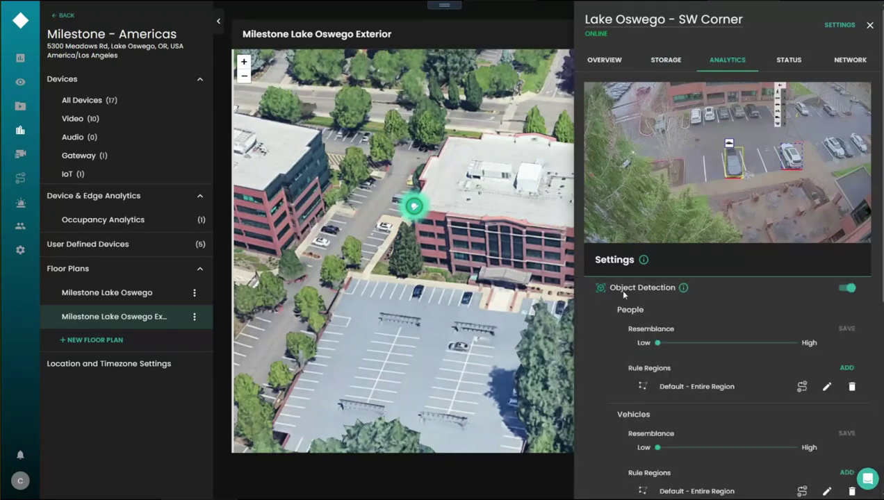
{"action": "scroll", "coordinate": [784, 358], "scroll_direction": "down", "scroll_amount": 5}
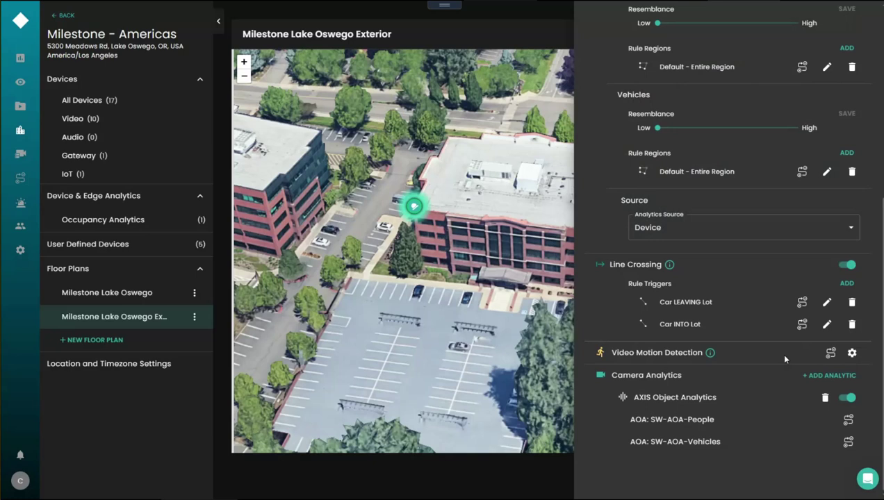
{"action": "left_click", "coordinate": [815, 376]}
{"action": "left_click", "coordinate": [415, 274]}
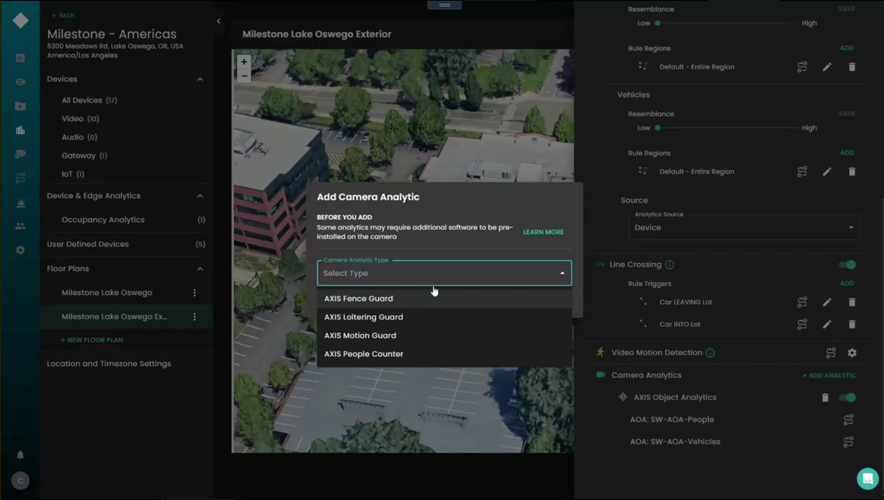
{"action": "left_click", "coordinate": [603, 226]}
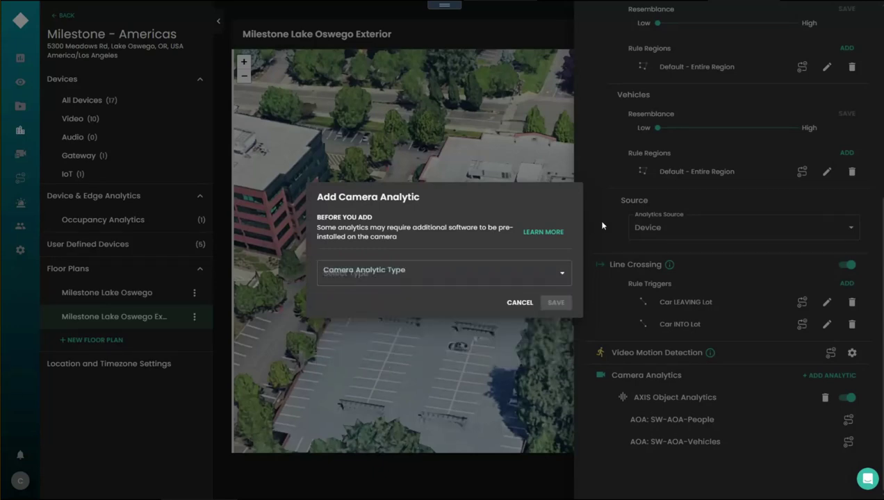
{"action": "left_click", "coordinate": [602, 226]}
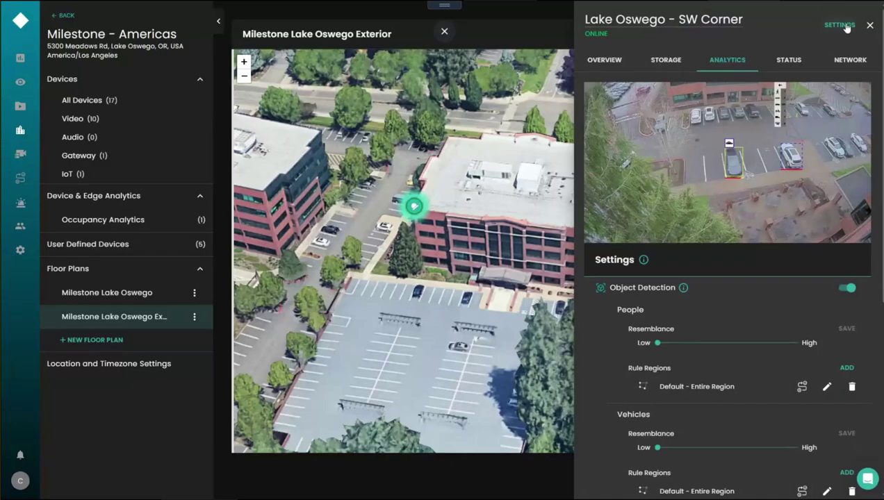
Step: Examine the camera's general settings and available resolutions, cancelling without changes
{"action": "left_click", "coordinate": [840, 25]}
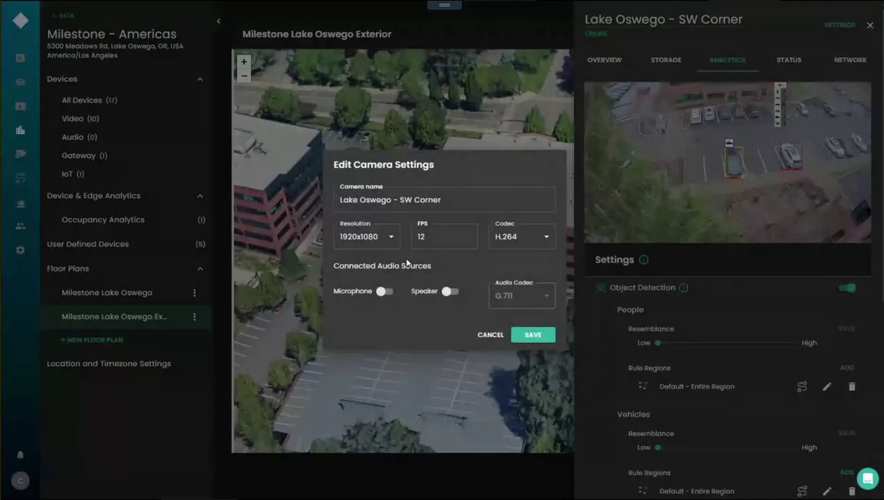
{"action": "left_click", "coordinate": [391, 236]}
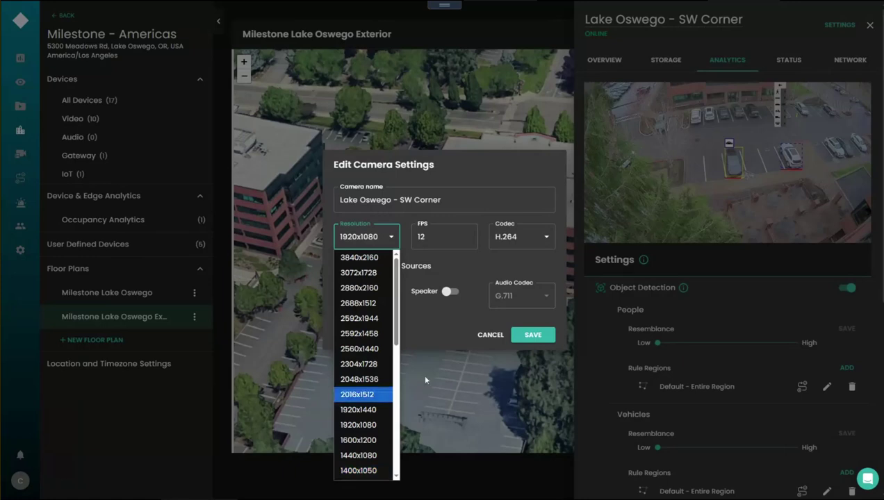
{"action": "left_click", "coordinate": [444, 340]}
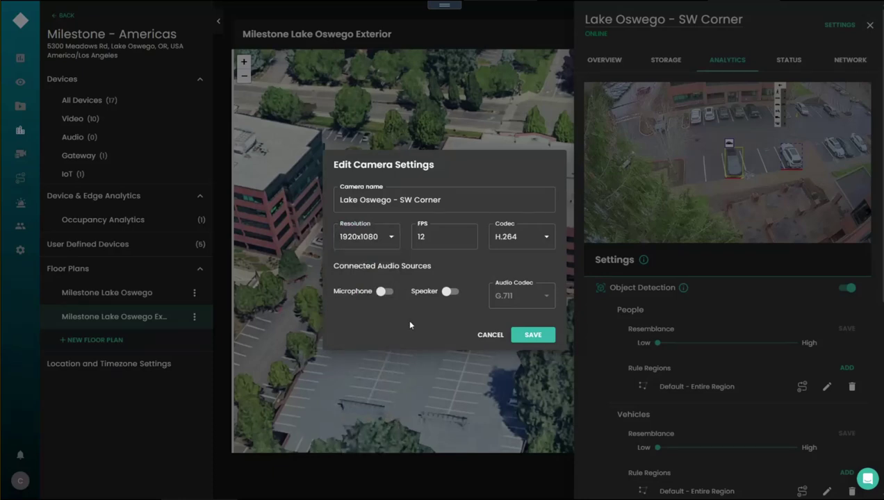
{"action": "left_click", "coordinate": [484, 335]}
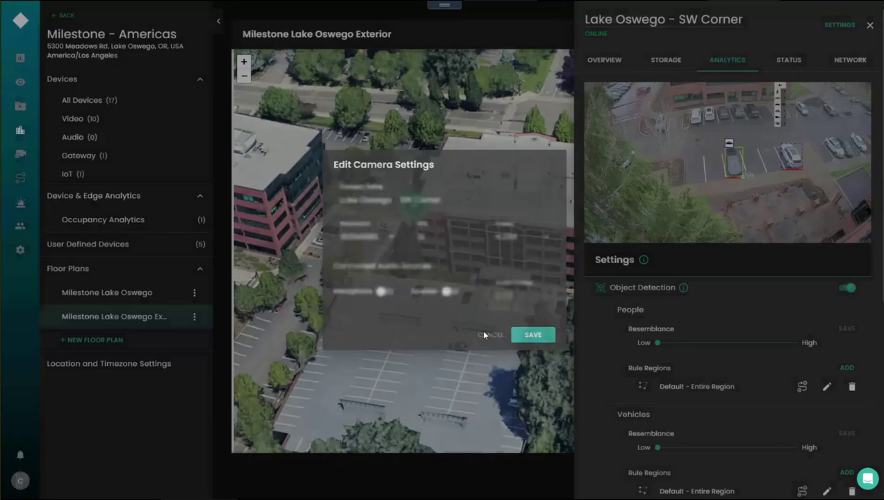
Step: Open the camera's motion settings and clear the ignored areas from the upper four rows of the motion grid
{"action": "left_click", "coordinate": [838, 25]}
{"action": "left_click", "coordinate": [798, 73]}
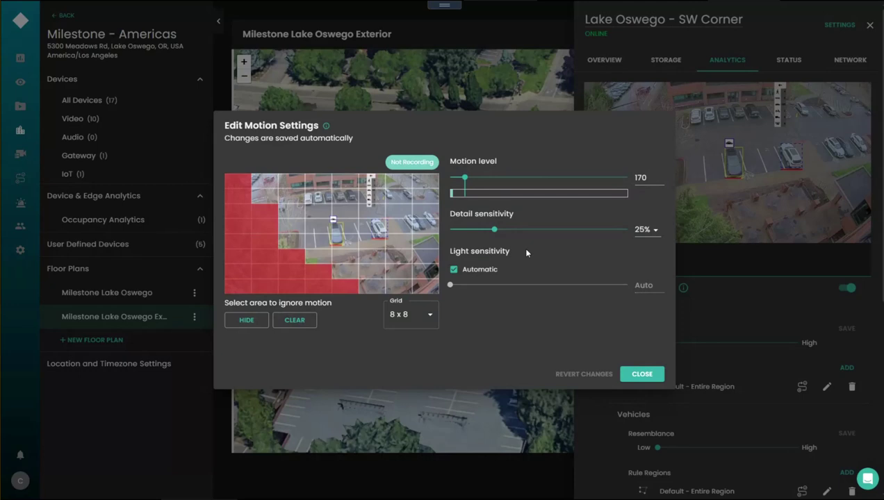
{"action": "left_click", "coordinate": [244, 188]}
{"action": "left_click", "coordinate": [239, 198]}
{"action": "left_click", "coordinate": [260, 212]}
{"action": "left_click", "coordinate": [235, 217]}
{"action": "left_click", "coordinate": [238, 227]}
{"action": "left_click", "coordinate": [263, 227]}
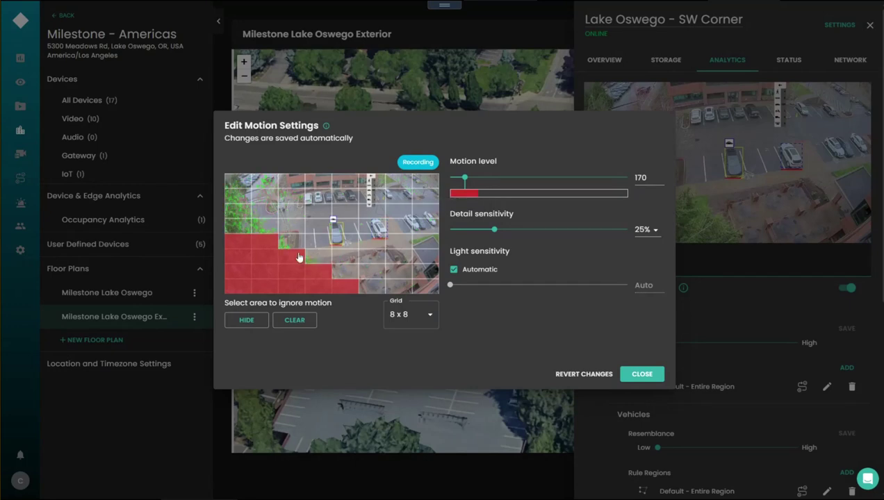
Step: Mark the first two columns in the upper four rows of the motion grid as ignored and close the motion settings
{"action": "left_click", "coordinate": [247, 227]}
{"action": "left_click", "coordinate": [261, 228]}
{"action": "left_click", "coordinate": [237, 211]}
{"action": "left_click", "coordinate": [264, 212]}
{"action": "left_click", "coordinate": [238, 197]}
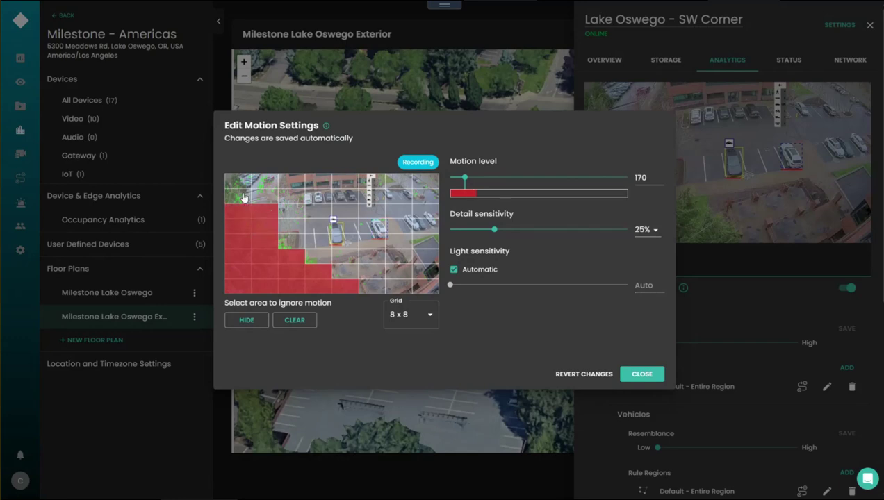
{"action": "left_click", "coordinate": [237, 181]}
{"action": "left_click", "coordinate": [266, 182]}
{"action": "left_click", "coordinate": [267, 197]}
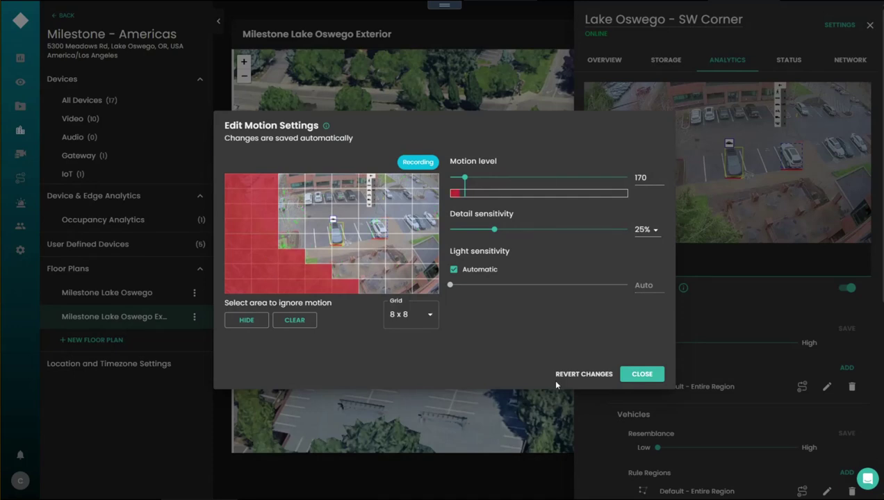
{"action": "left_click", "coordinate": [629, 375]}
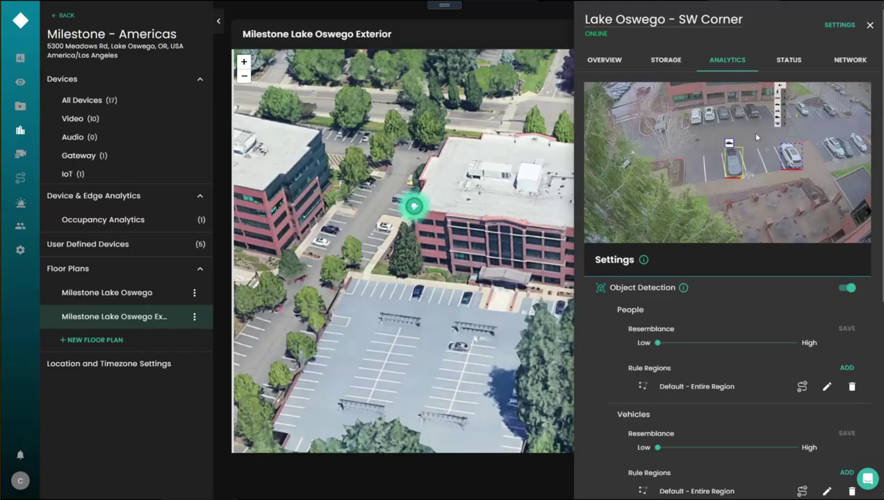
Step: Examine the camera's recording schedule and its Custom preset, leaving the schedule unsaved and closing the camera details
{"action": "left_click", "coordinate": [839, 25]}
{"action": "left_click", "coordinate": [810, 101]}
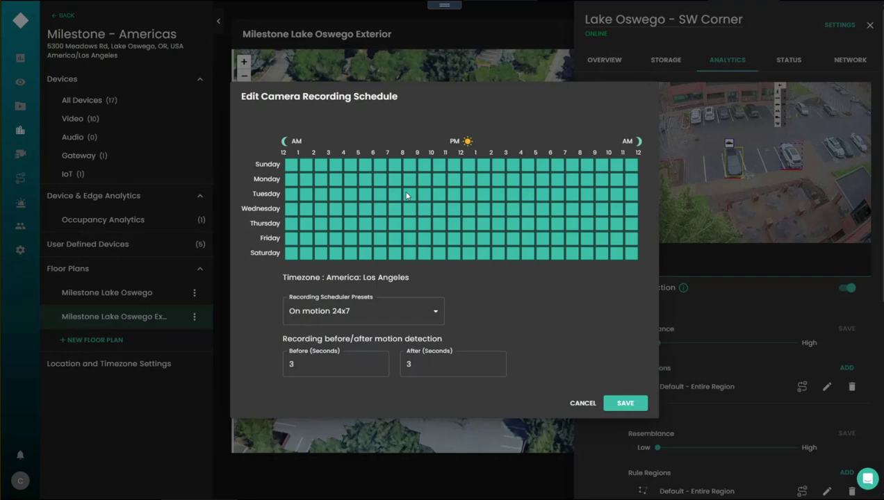
{"action": "left_click", "coordinate": [434, 317]}
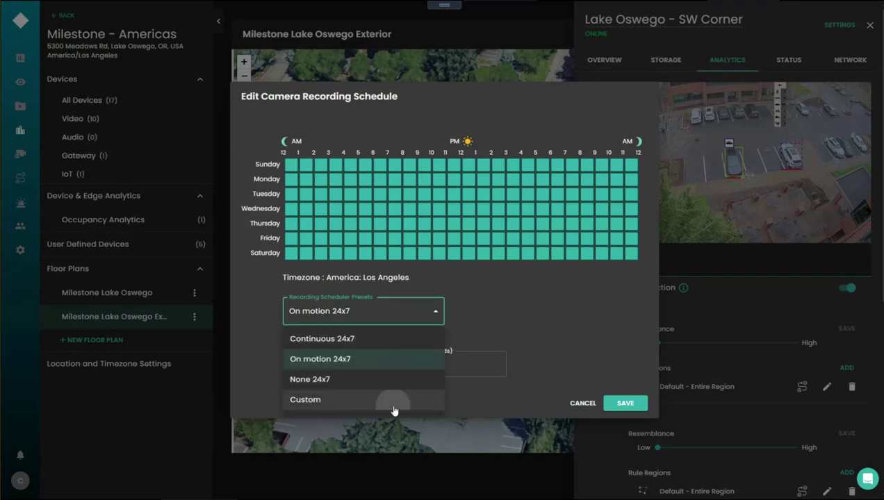
{"action": "left_click", "coordinate": [394, 412]}
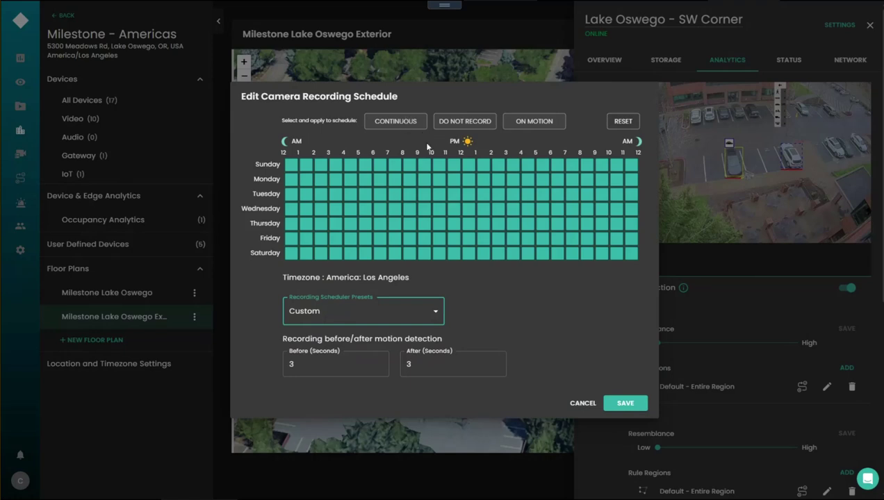
{"action": "left_click", "coordinate": [589, 409]}
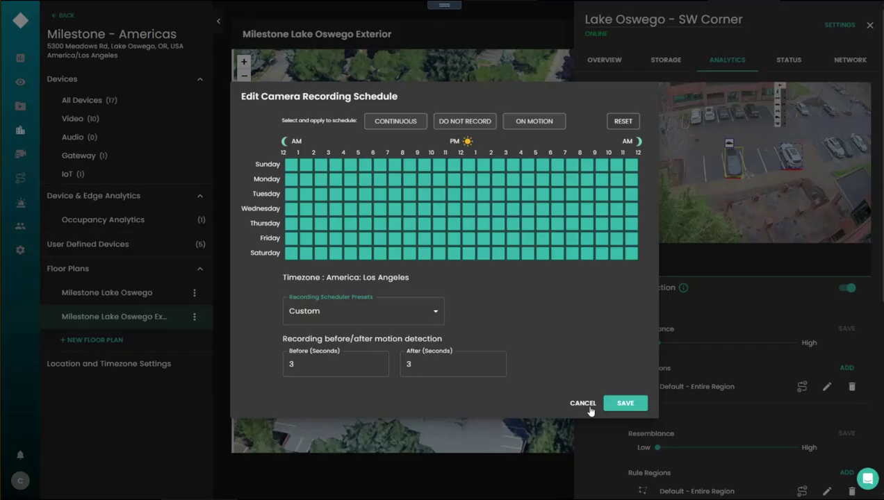
{"action": "left_click", "coordinate": [588, 406]}
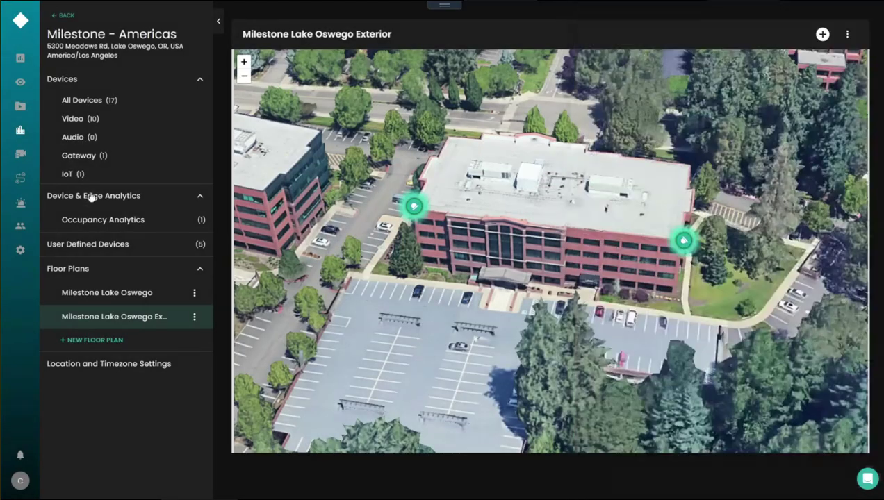
Step: View the organization's full device list and the options for adding devices, without adding any
{"action": "left_click", "coordinate": [23, 156]}
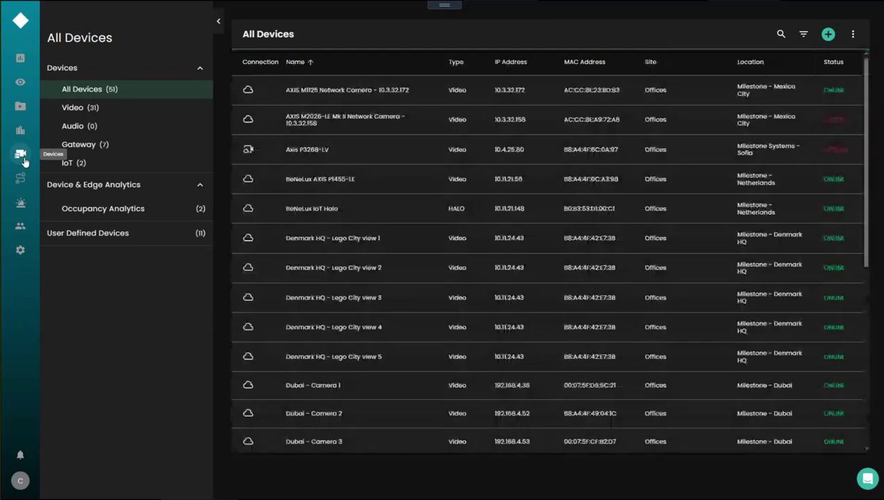
{"action": "left_click", "coordinate": [829, 35]}
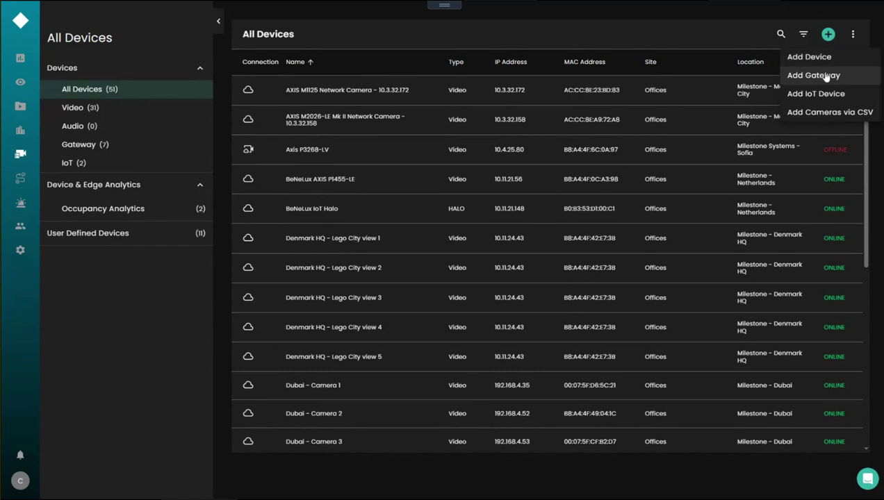
{"action": "left_click", "coordinate": [614, 31]}
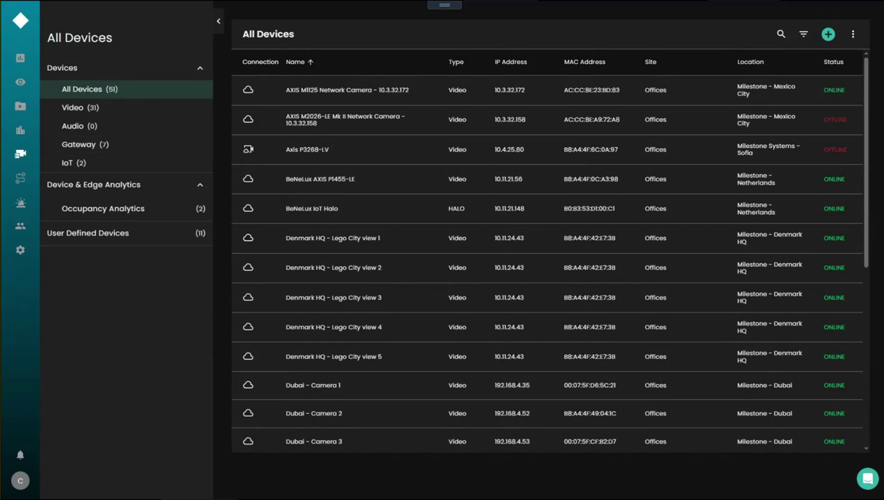
Step: Browse the organization's rules and open the Sensor Alarm - Motion rule
{"action": "left_click", "coordinate": [18, 184]}
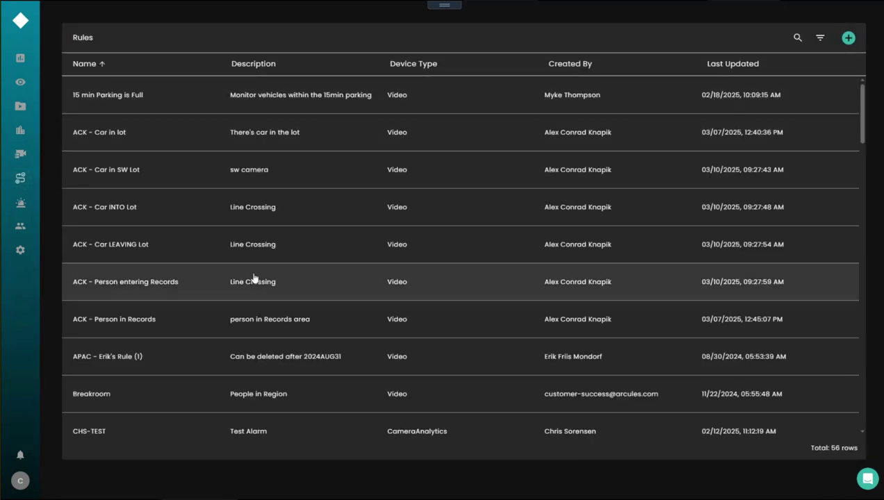
{"action": "scroll", "coordinate": [305, 278], "scroll_direction": "down", "scroll_amount": 5}
{"action": "scroll", "coordinate": [254, 277], "scroll_direction": "down", "scroll_amount": 3}
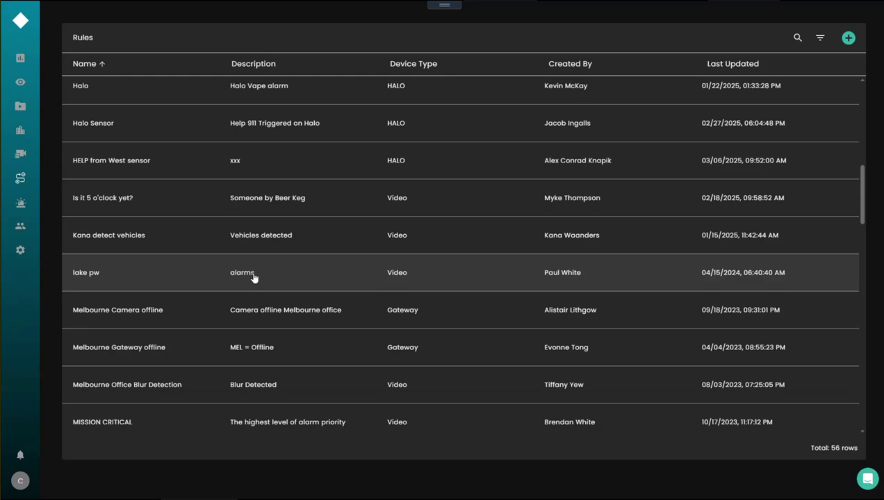
{"action": "scroll", "coordinate": [254, 277], "scroll_direction": "down", "scroll_amount": 5}
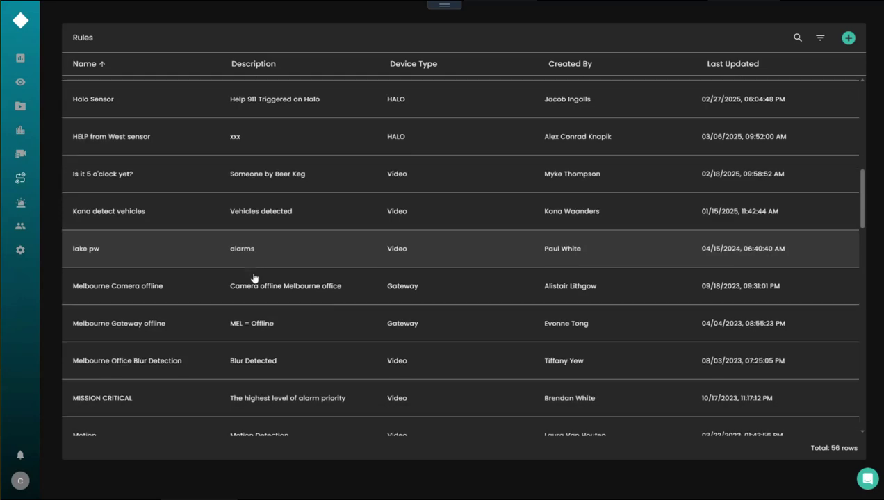
{"action": "scroll", "coordinate": [254, 278], "scroll_direction": "down", "scroll_amount": 6}
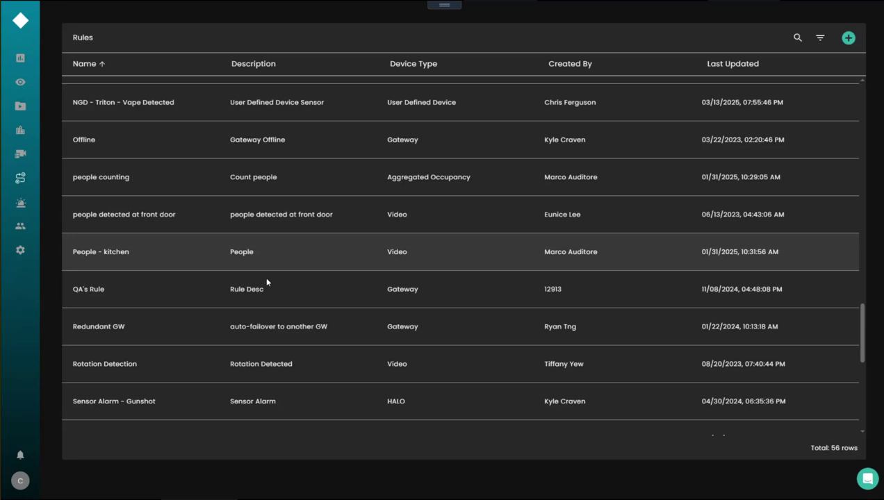
{"action": "scroll", "coordinate": [327, 301], "scroll_direction": "down", "scroll_amount": 4}
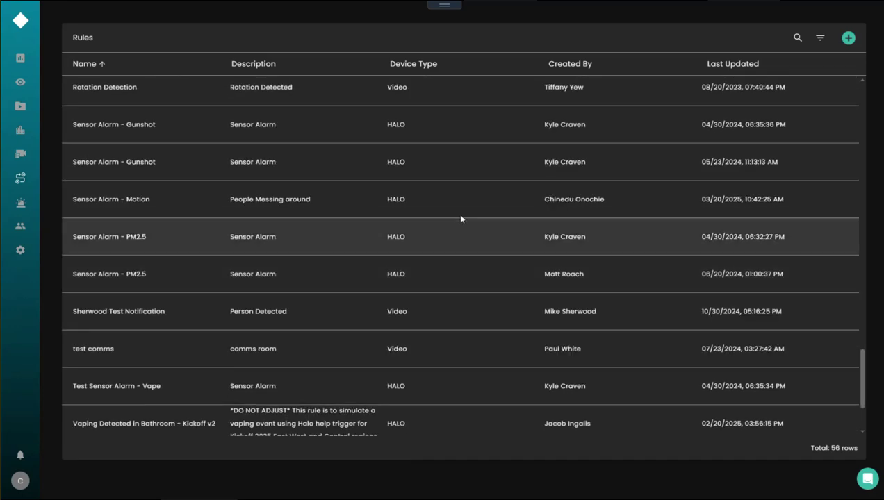
{"action": "left_click", "coordinate": [455, 207]}
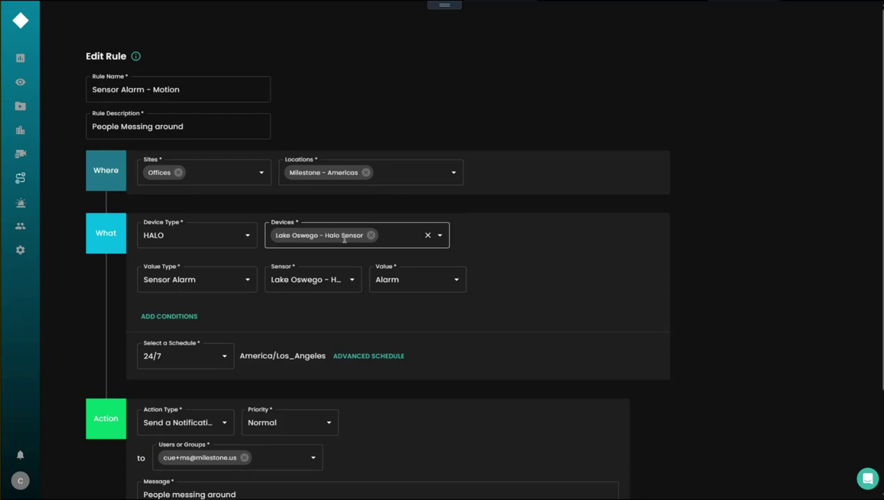
Step: Review the rule's location, HALO sensor trigger, schedule and notification action
{"action": "scroll", "coordinate": [287, 295], "scroll_direction": "down", "scroll_amount": 2}
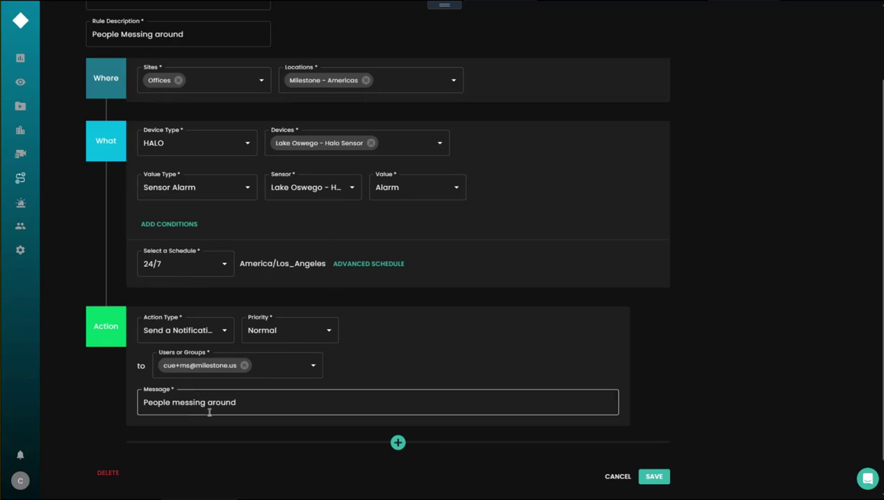
{"action": "scroll", "coordinate": [219, 409], "scroll_direction": "down", "scroll_amount": 1}
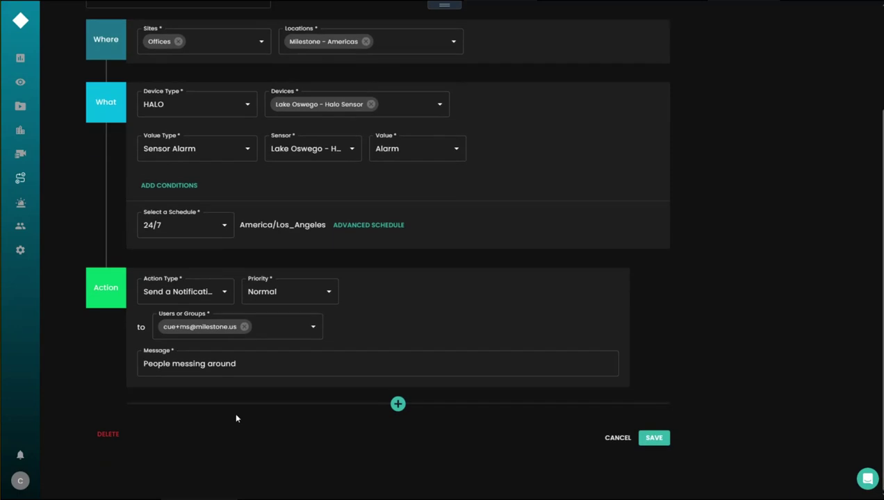
{"action": "scroll", "coordinate": [560, 346], "scroll_direction": "up", "scroll_amount": 4}
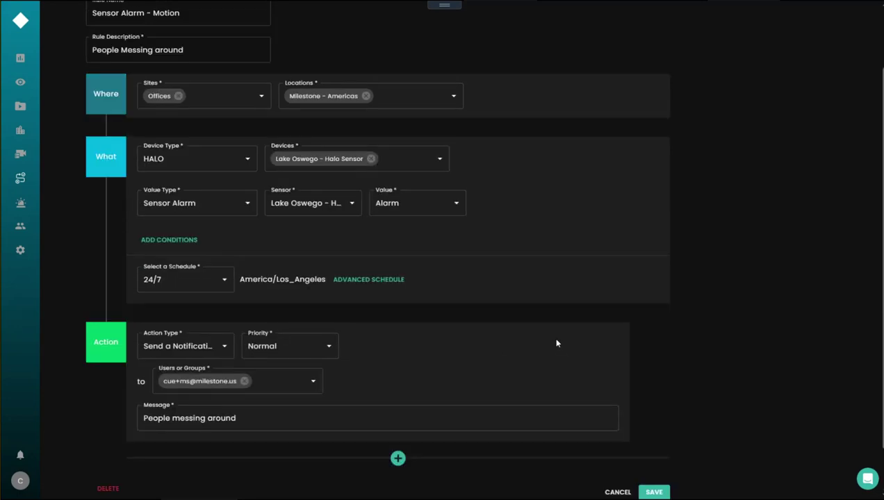
{"action": "scroll", "coordinate": [397, 330], "scroll_direction": "down", "scroll_amount": 4}
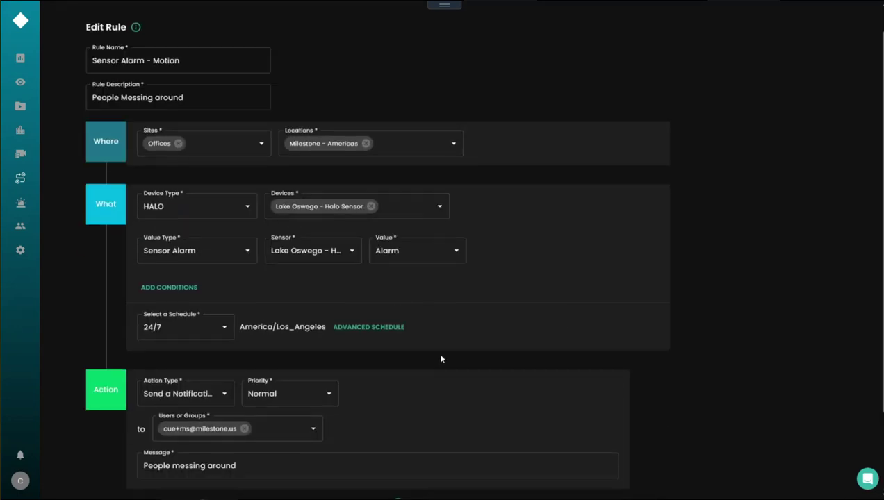
Step: Look at the action types offered for an additional rule action, discard that action and leave the rule without saving
{"action": "left_click", "coordinate": [397, 405]}
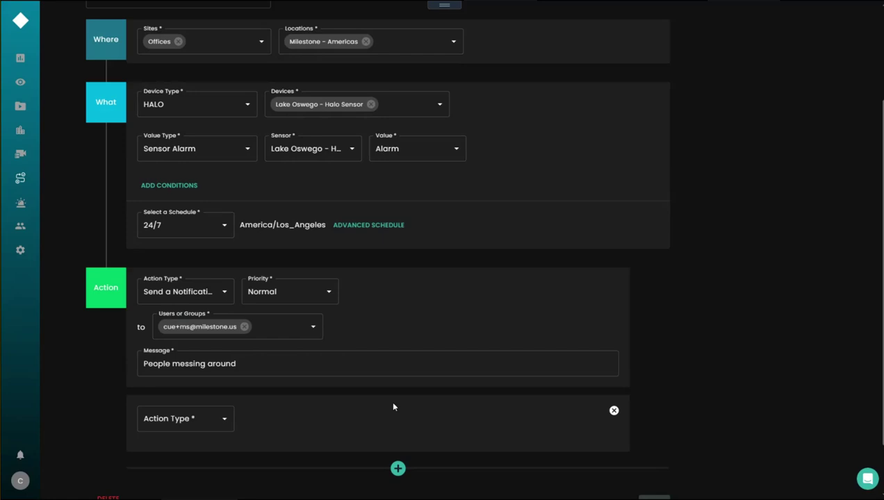
{"action": "left_click", "coordinate": [197, 424]}
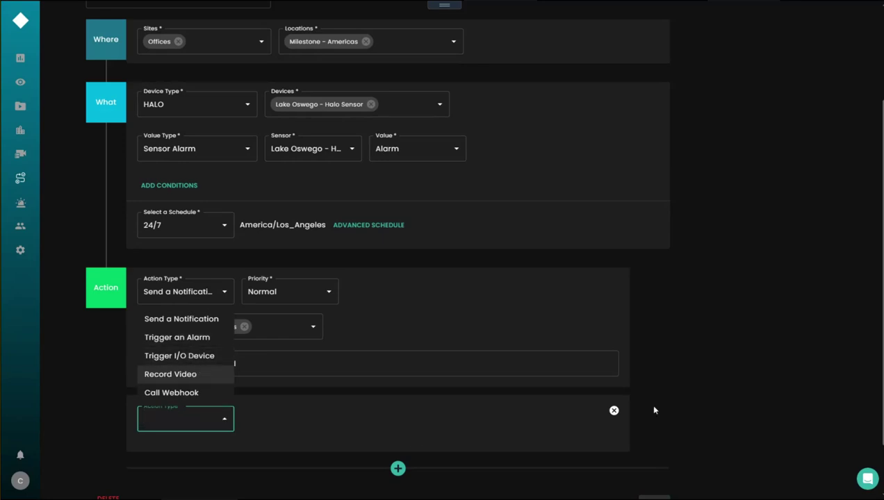
{"action": "left_click", "coordinate": [613, 411]}
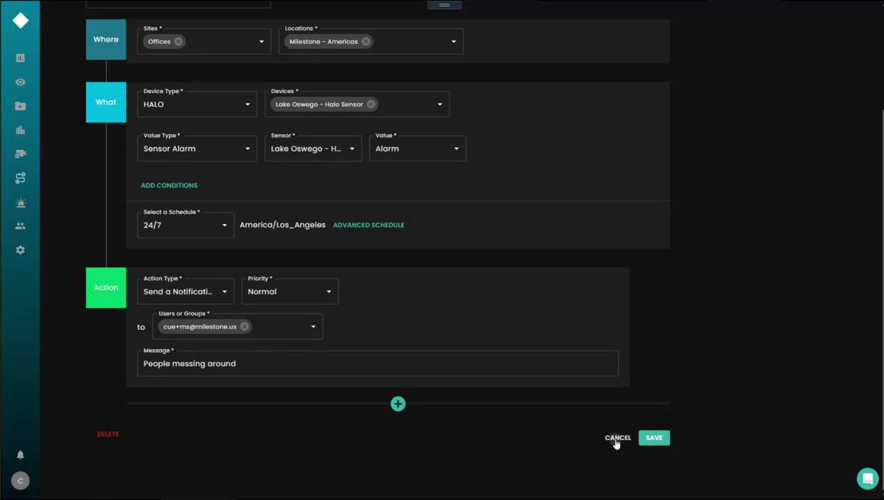
{"action": "left_click", "coordinate": [615, 440]}
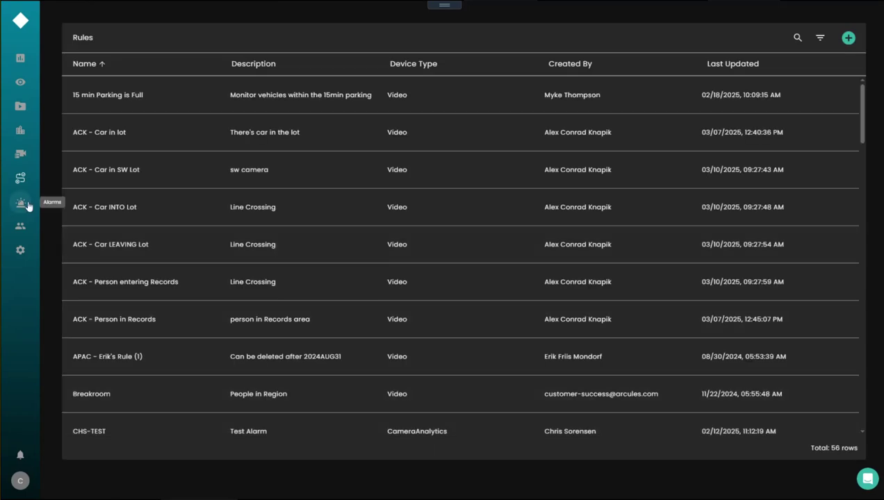
Step: Open the organization's alarms overview
{"action": "left_click", "coordinate": [29, 206]}
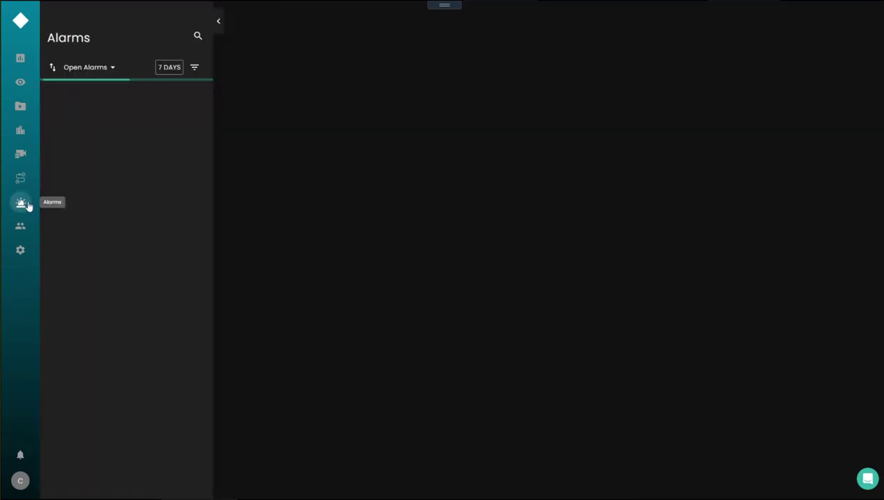